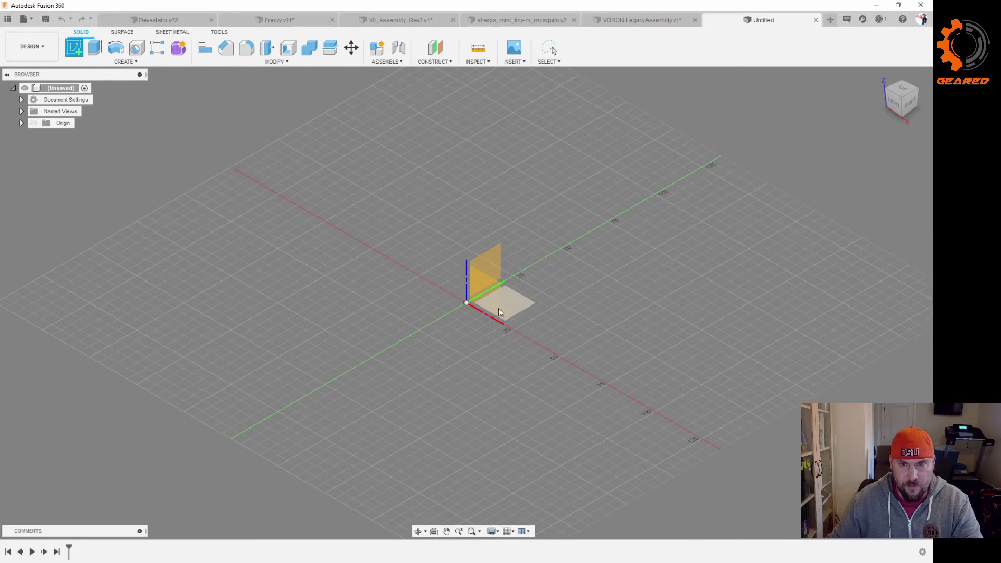
- Sketch two concentric circles, 20 mm and 25 mm in diameter, centred on the origin on the front (XZ) plane
click(499, 311)
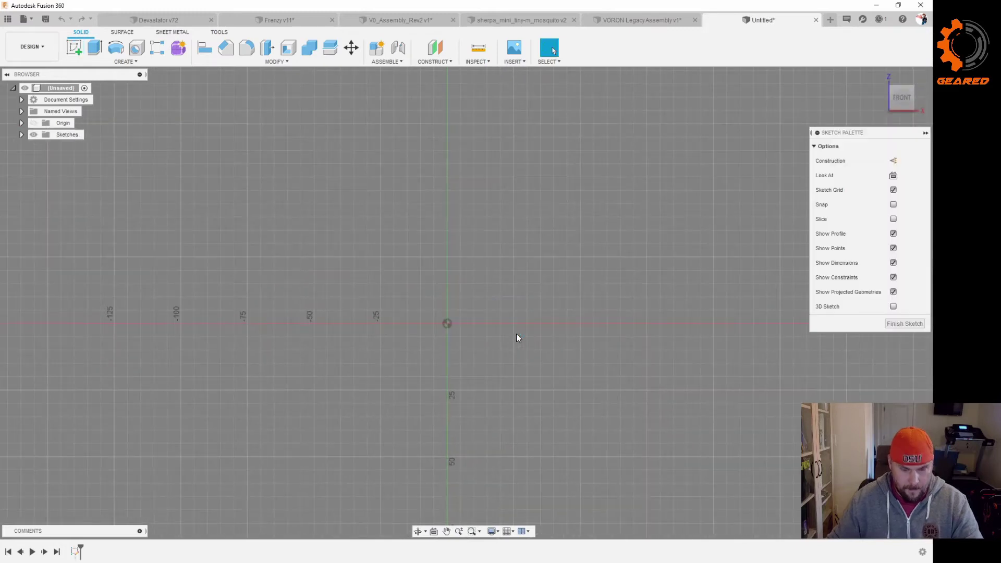
key(c)
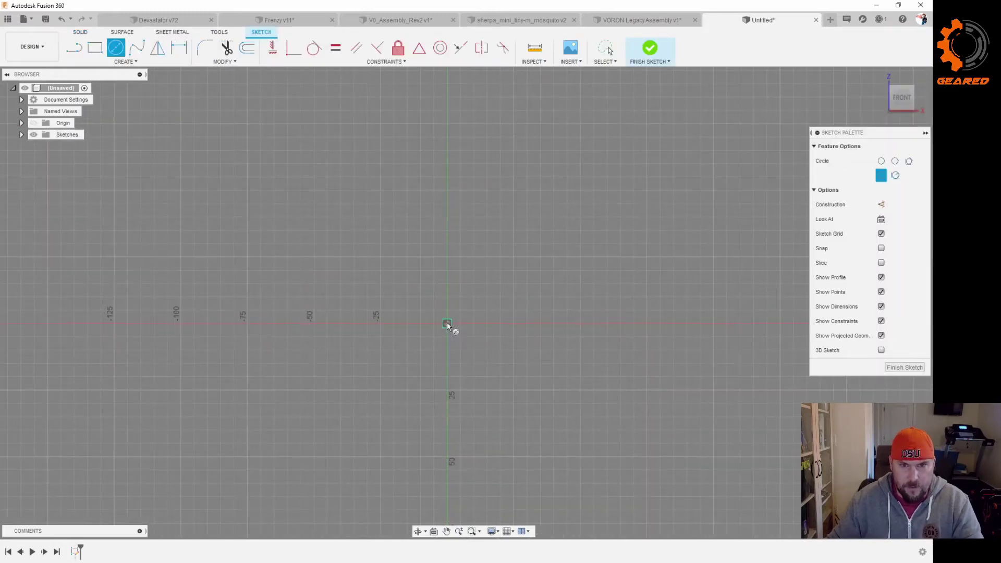
click(447, 324)
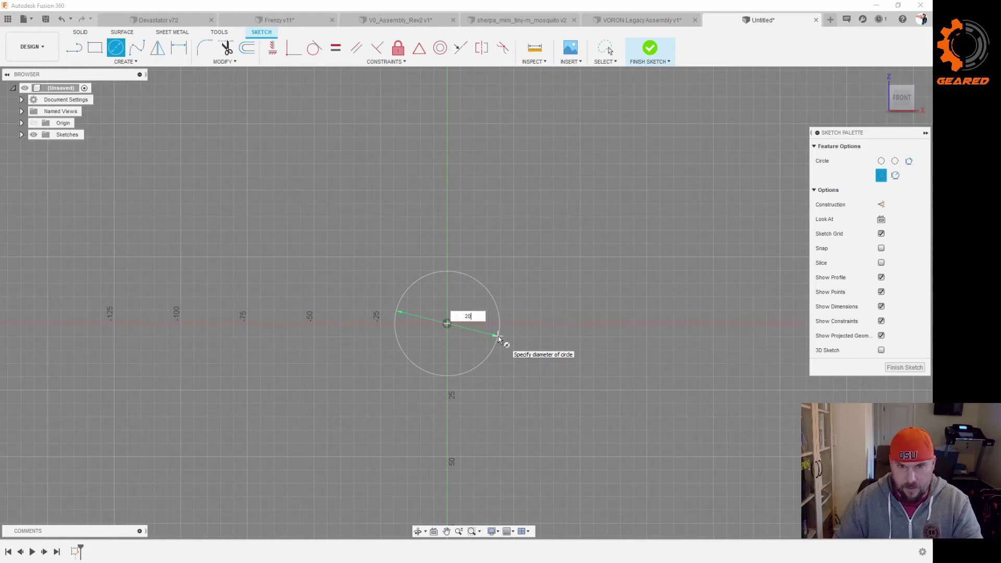
key(Return)
key(Escape)
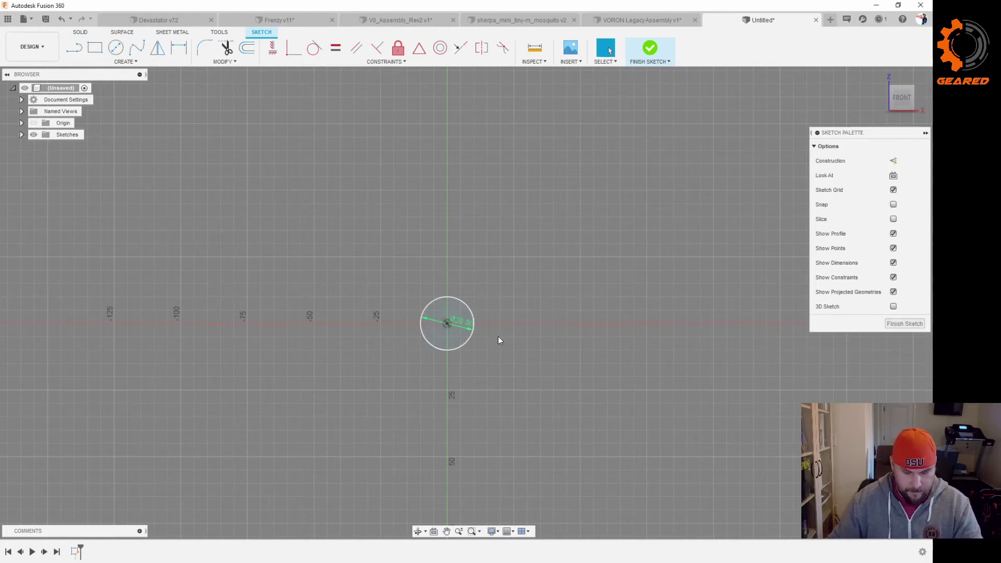
key(c)
click(447, 324)
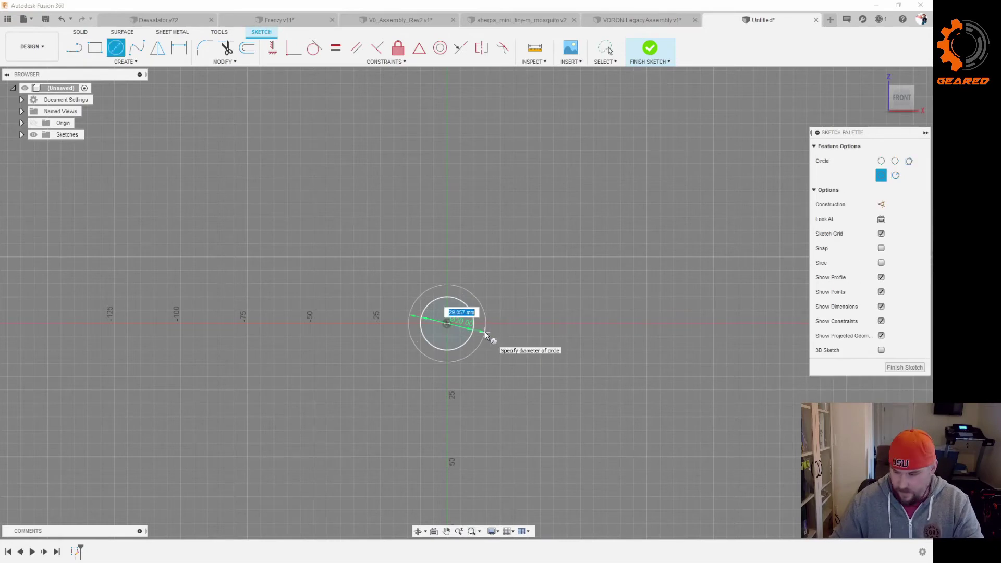
text(25)
key(Return)
- Extrude the ring between the two circles about 85 mm as a new body to form a tube
key(e)
click(486, 321)
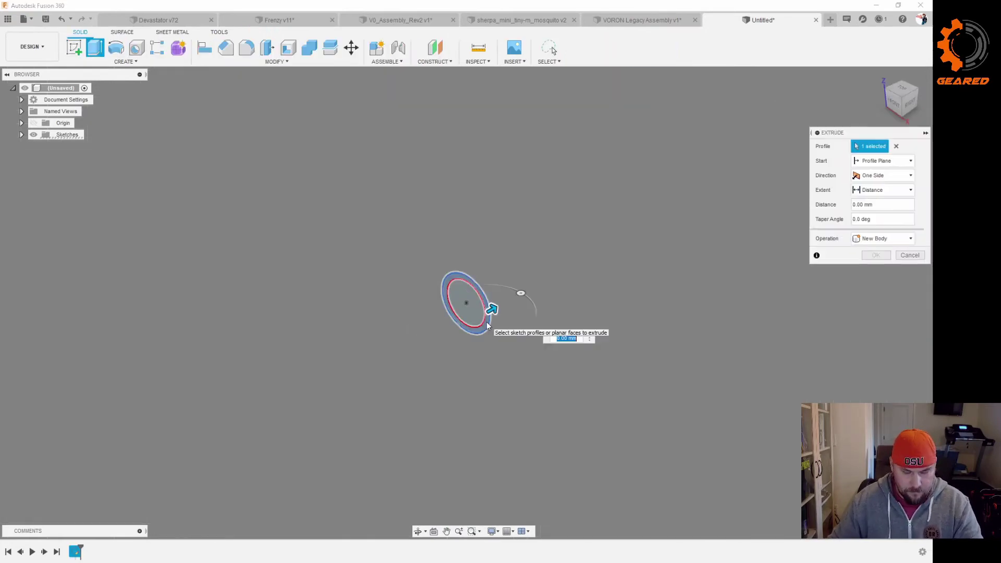
drag(491, 309, 676, 240)
click(876, 255)
- Start a sketch on the YZ plane through the tube's axis and project the tube's front ring face into it
shift+middle_drag(594, 317, 607, 316)
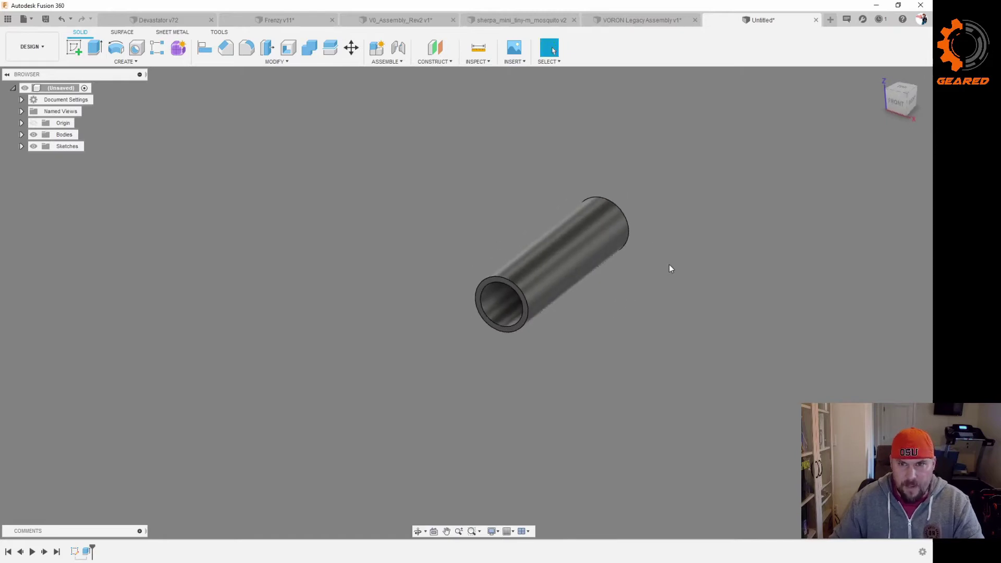
scroll(671, 270, up, 2)
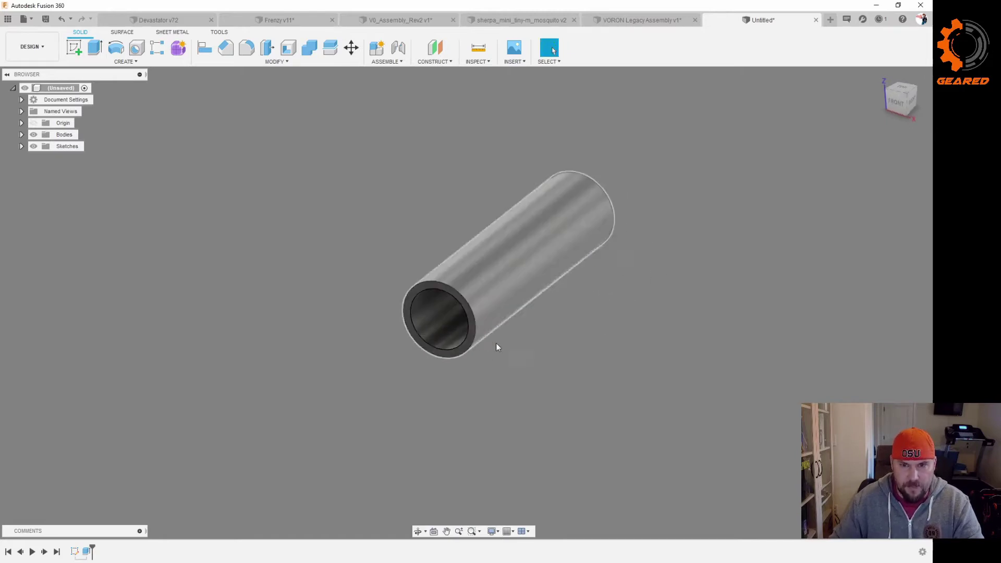
shift+middle_drag(590, 337, 565, 332)
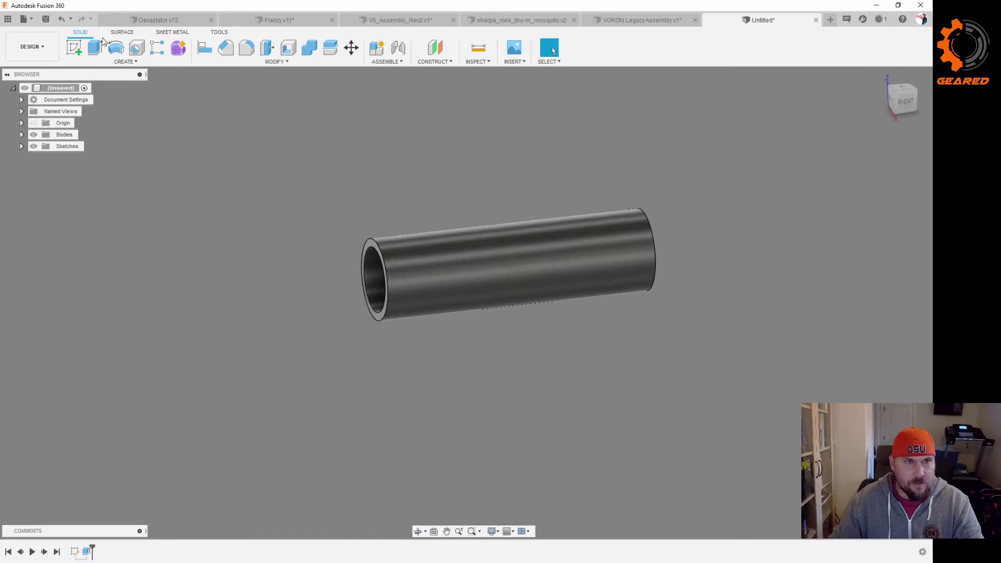
click(74, 48)
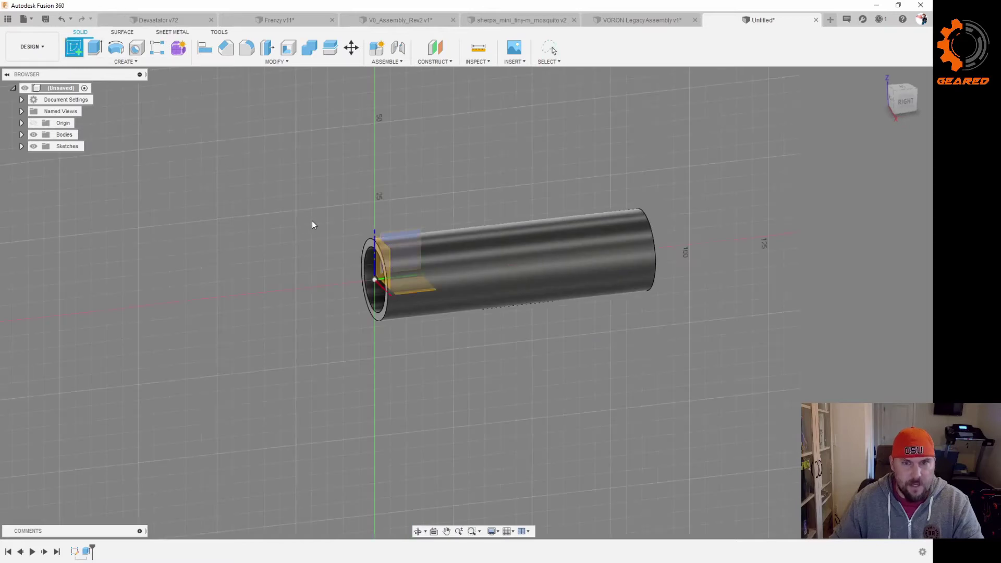
click(411, 242)
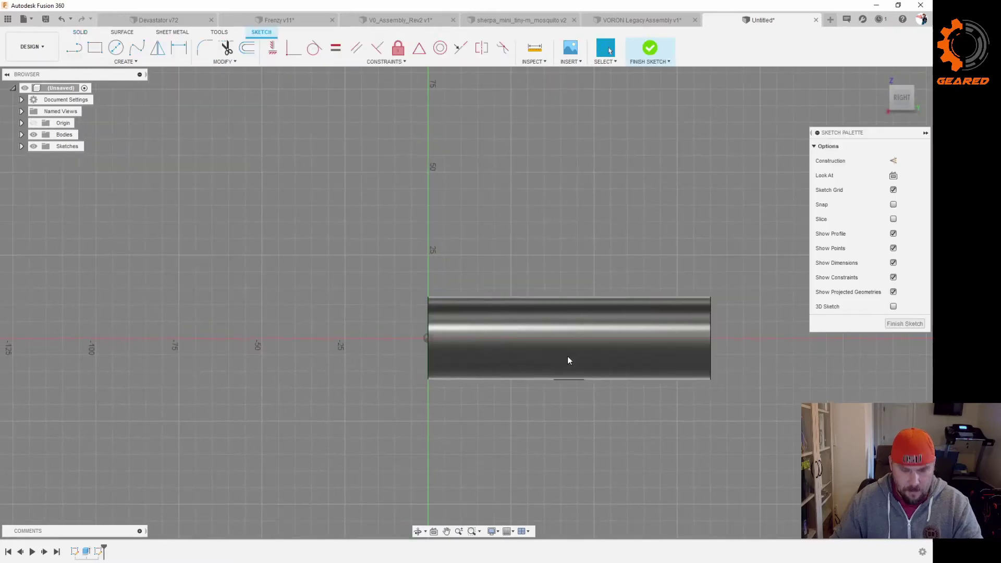
key(p)
shift+middle_drag(474, 412, 496, 402)
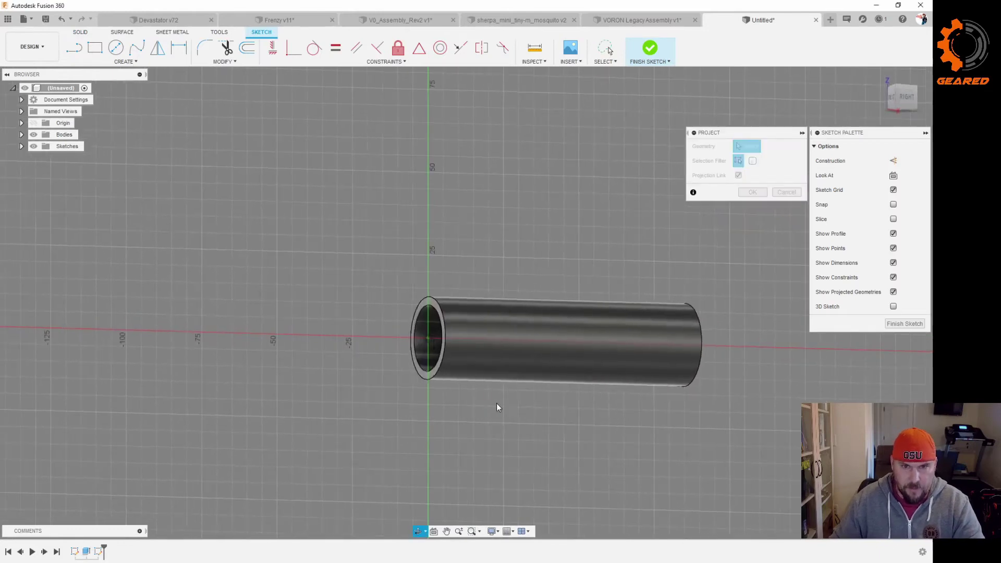
scroll(438, 309, up, 3)
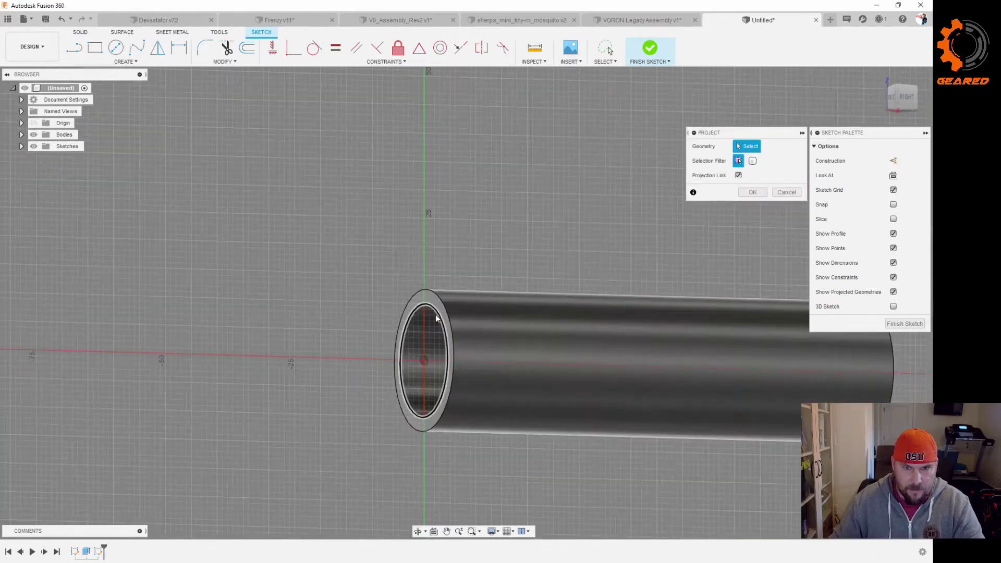
click(439, 311)
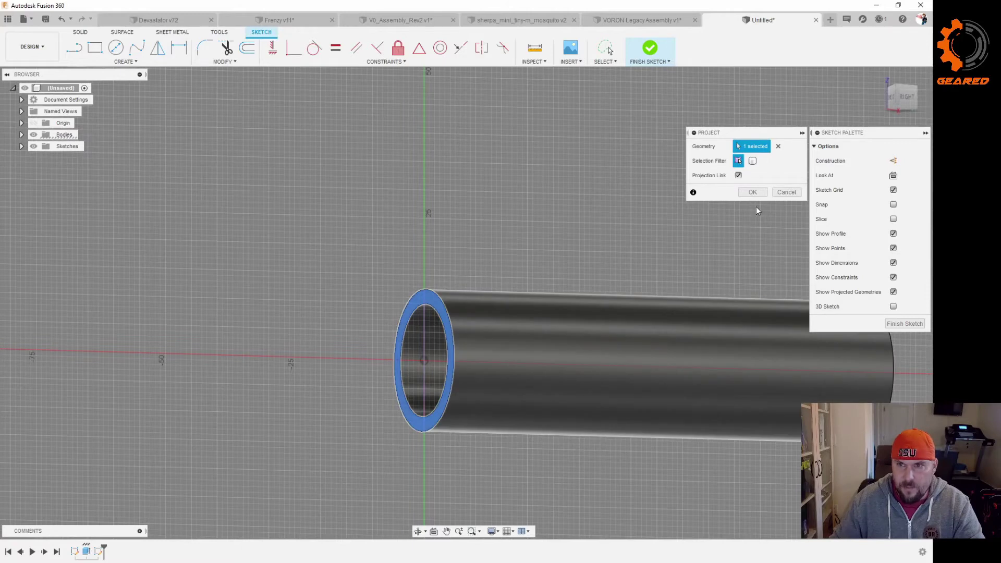
key(Return)
- Draw a horizontal construction line along the tube's axis from the origin to the tube's far end
scroll(625, 261, down, 2)
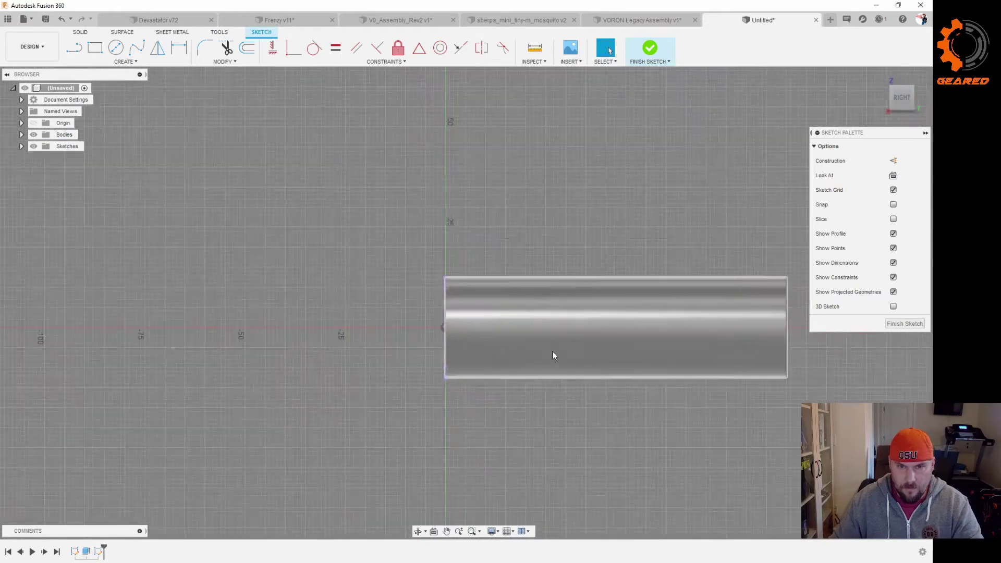
scroll(552, 352, up, 2)
scroll(521, 331, down, 2)
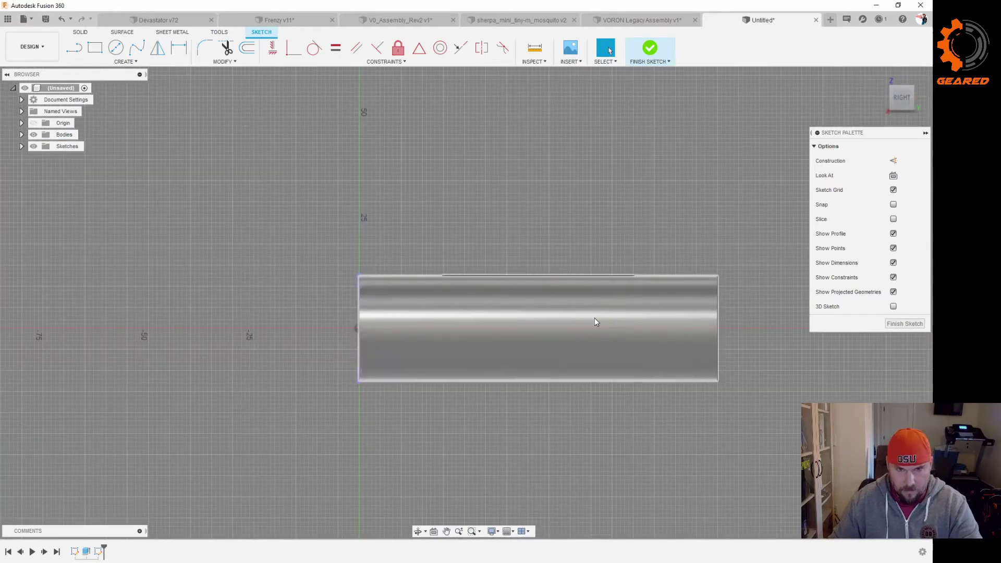
key(l)
click(360, 328)
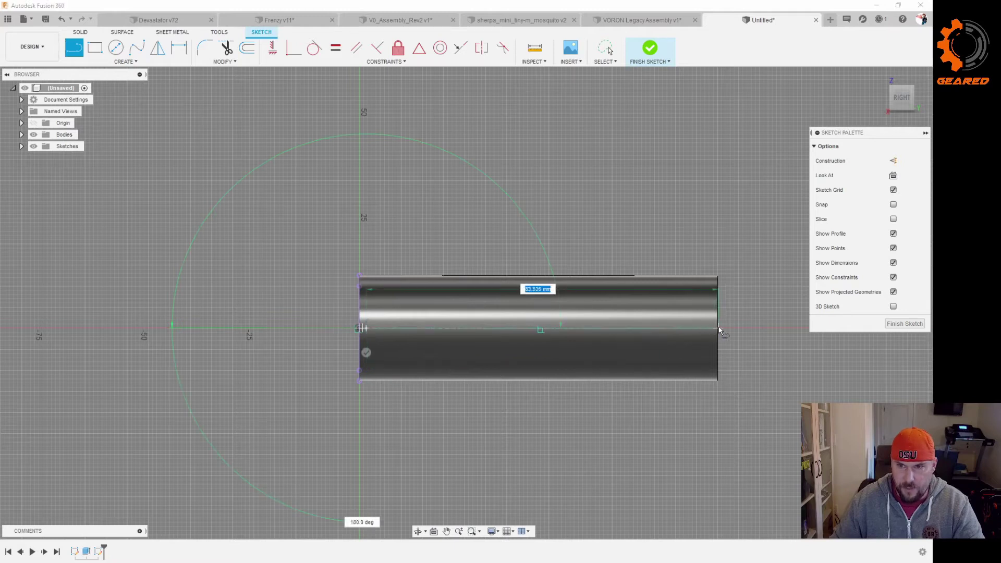
click(738, 329)
key(Escape)
- Draw concentric circles of 20 mm and 25 mm diameter centred at the middle of the construction line
key(c)
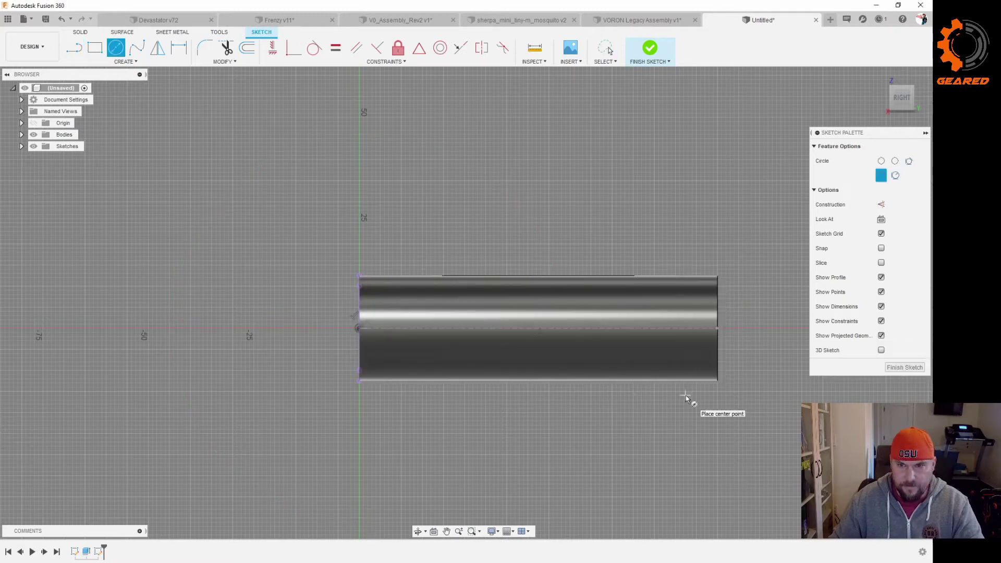
click(541, 328)
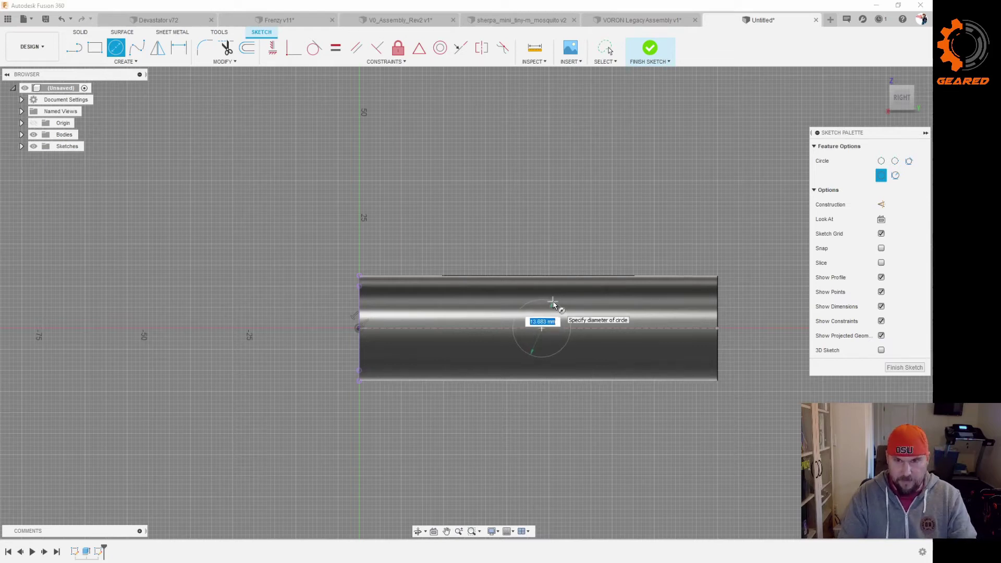
text(20)
key(Return)
key(Escape)
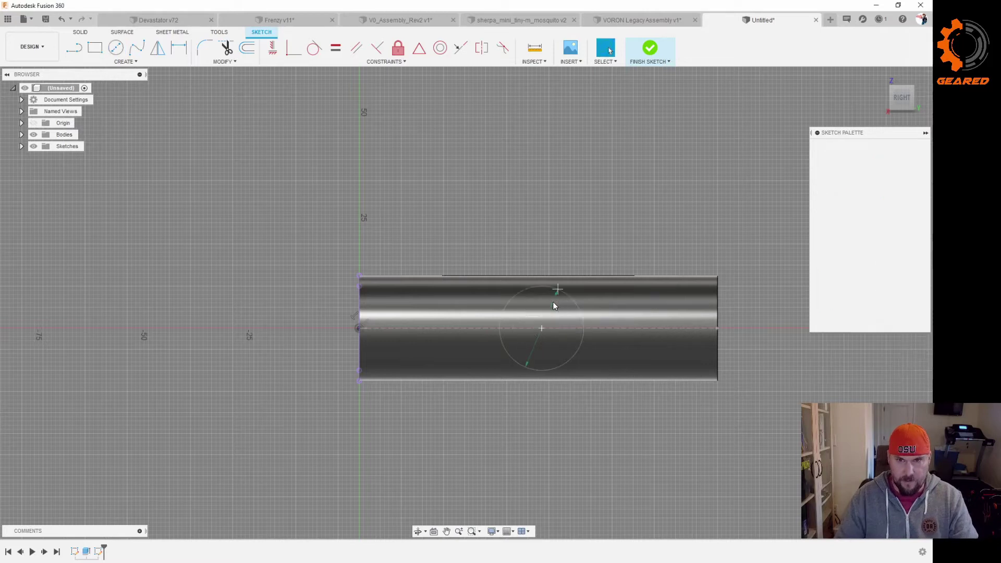
key(c)
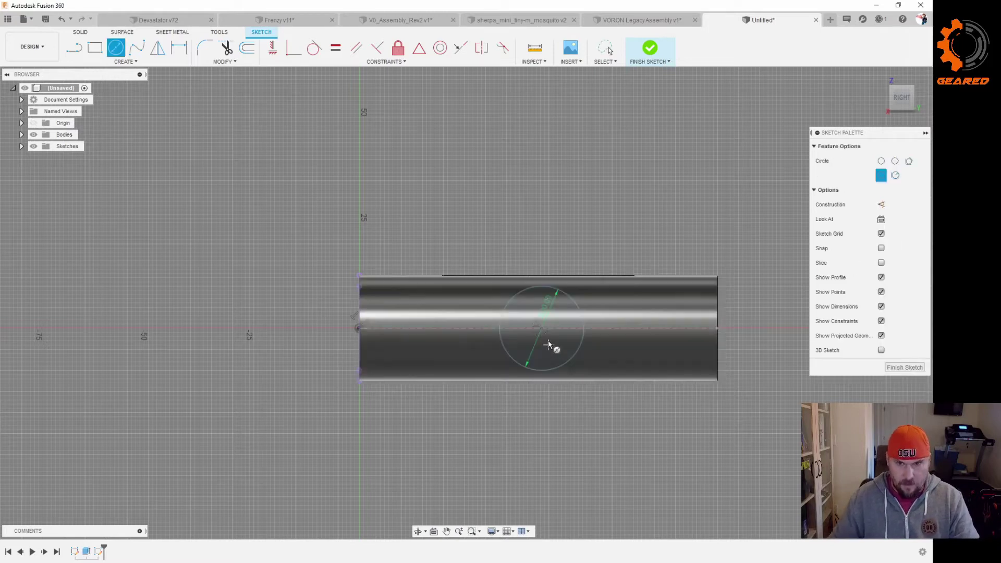
click(541, 328)
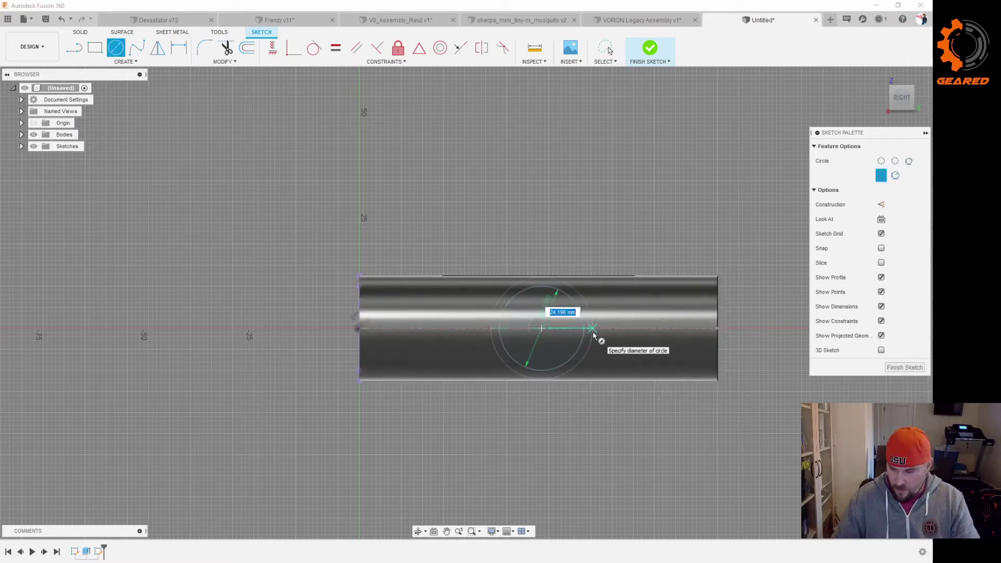
text(25)
key(Return)
key(Escape)
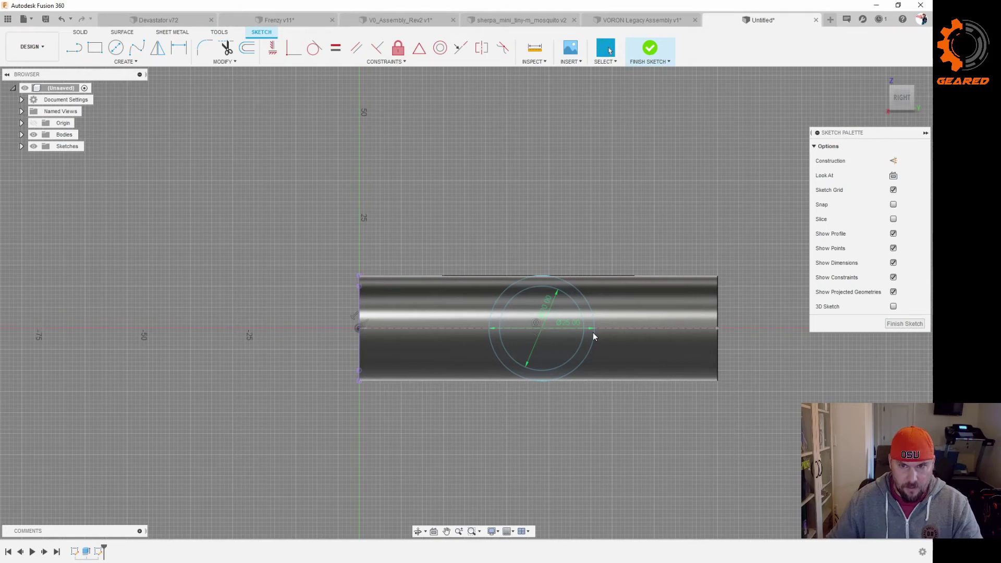
- Extrude the new ring profile 54 mm to one side with the Join operation to form a branch tube
key(e)
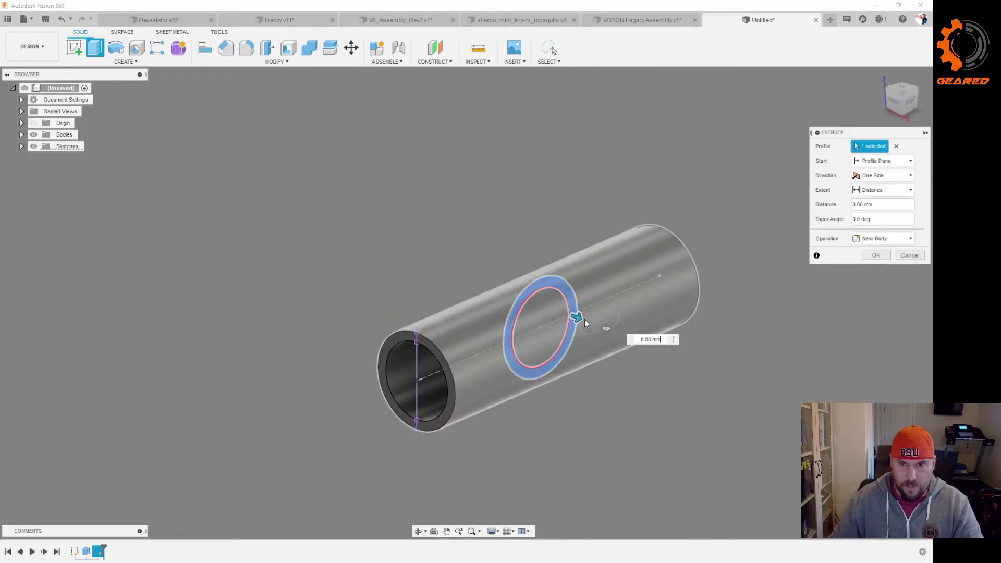
drag(622, 342, 741, 402)
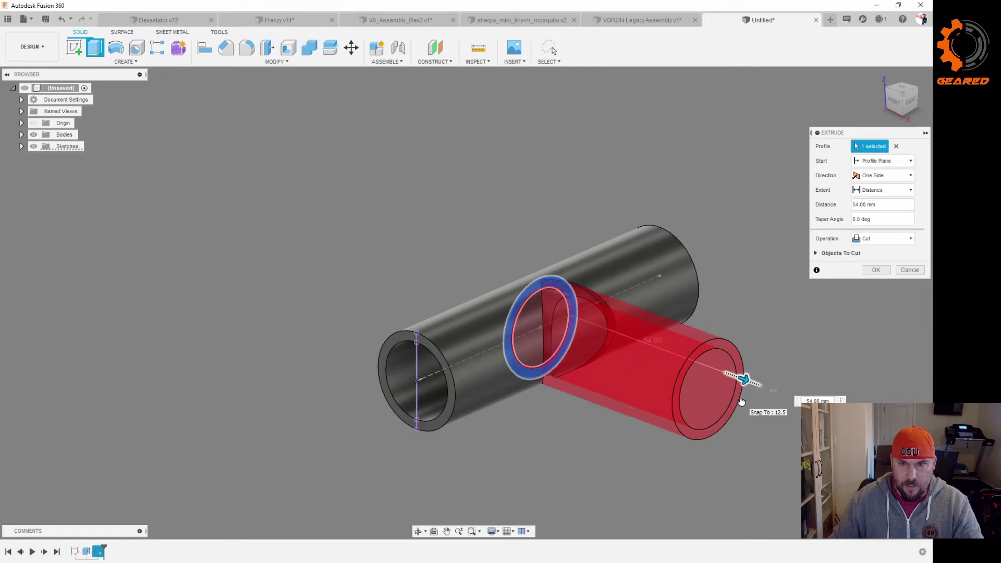
click(886, 238)
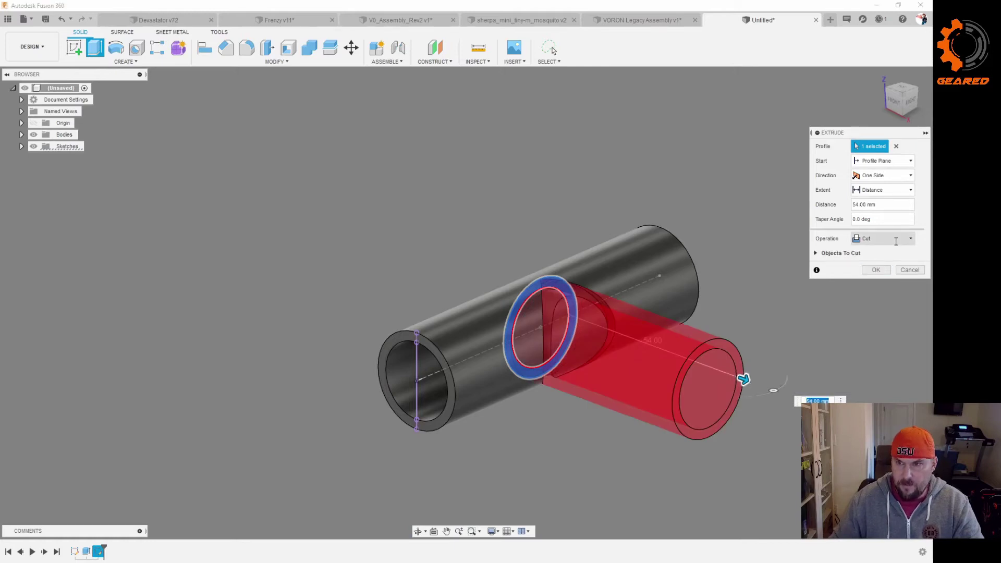
click(869, 252)
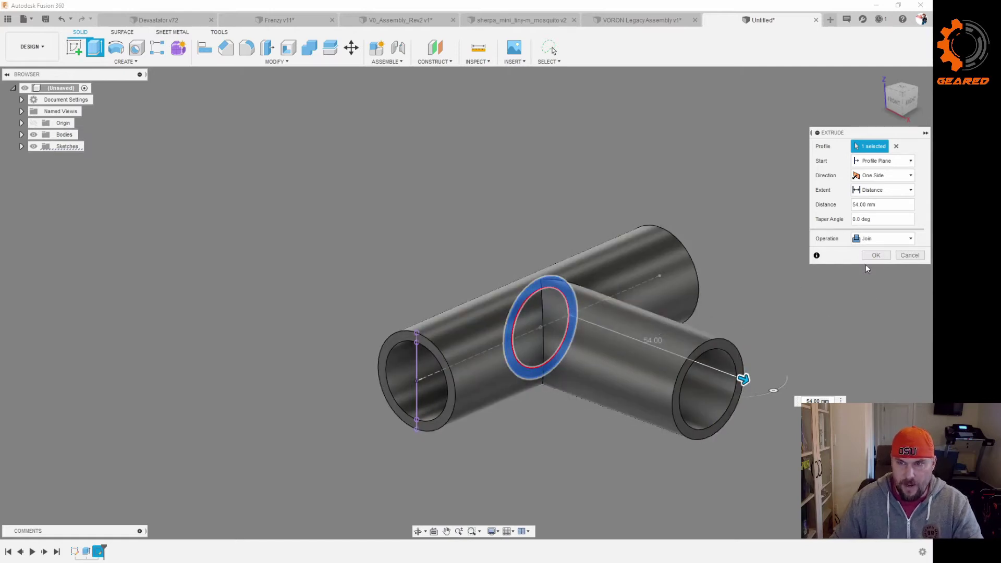
click(878, 256)
- Delete the curved face of the branch tube that protrudes inside the main tube's bore
shift+middle_drag(758, 301, 795, 284)
click(555, 359)
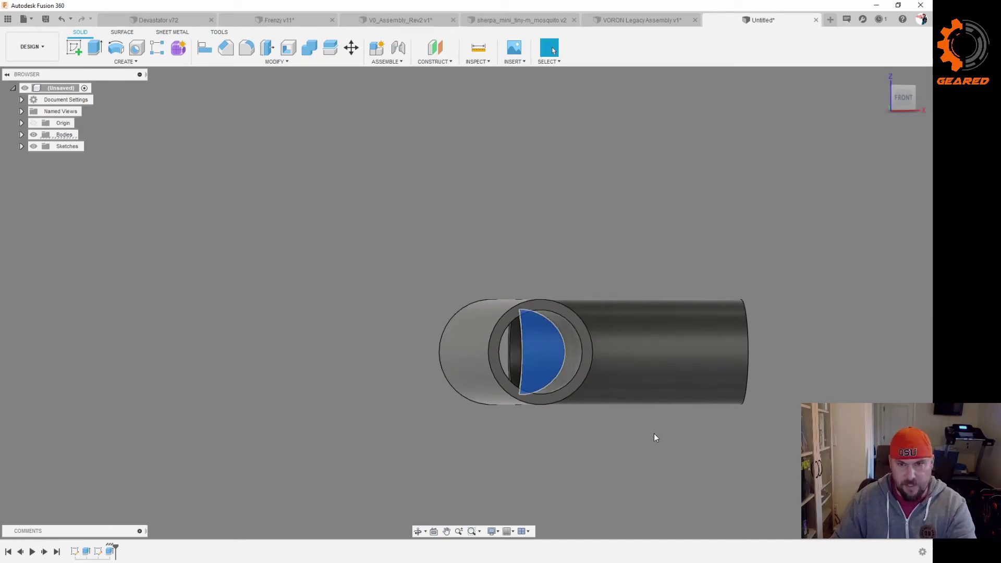
key(Delete)
- Create a sketch on the open end face of the branch tube
shift+middle_drag(618, 399, 579, 424)
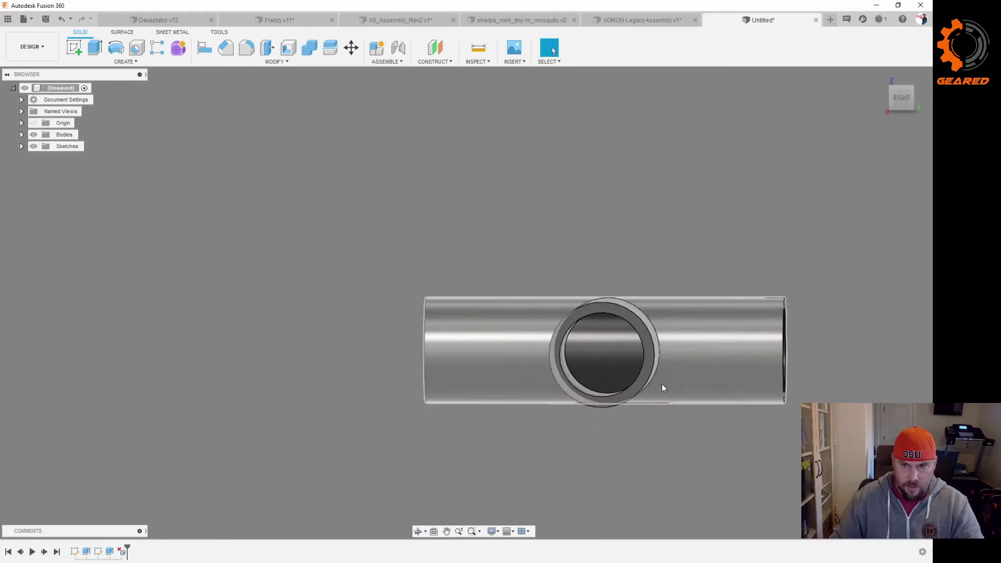
click(649, 358)
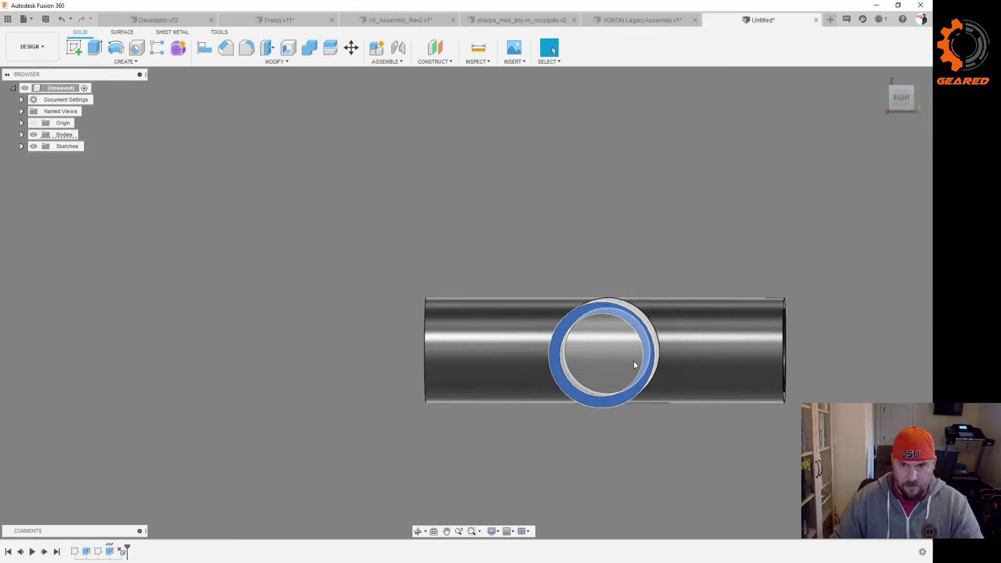
right_click(649, 360)
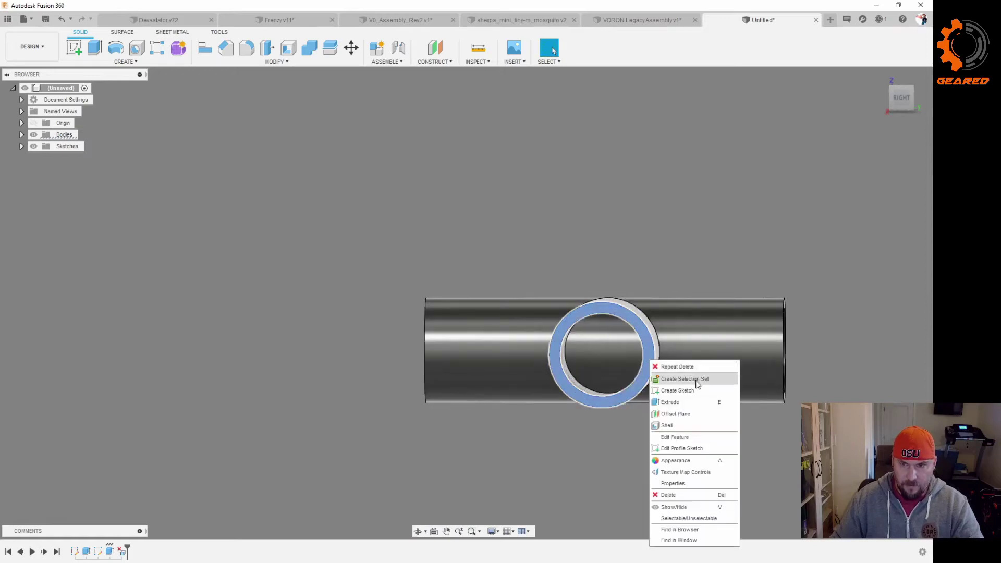
click(690, 390)
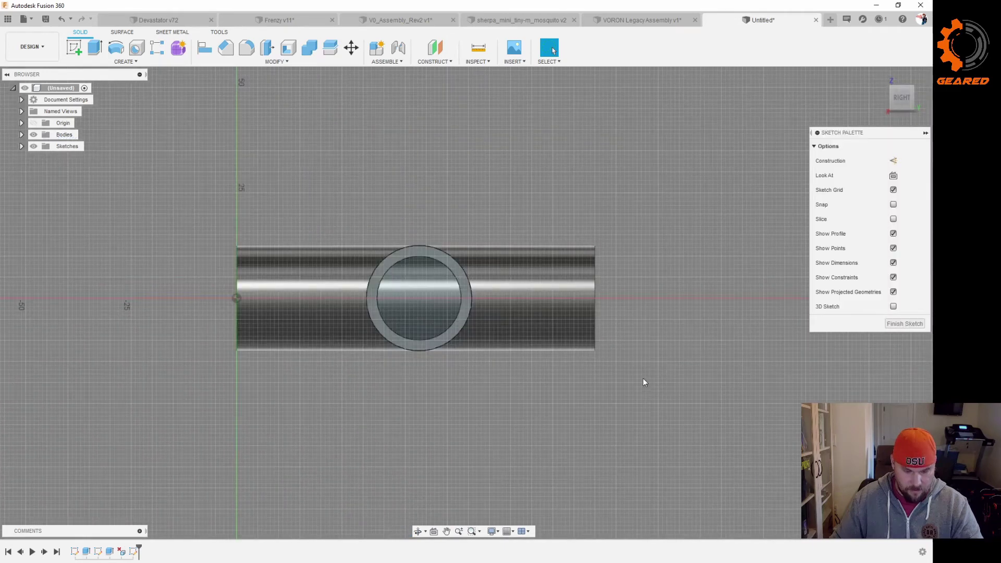
- Extrude the branch tube's inner circle profile -60 mm as a cut through the wall into the main tube's bore
key(e)
click(600, 356)
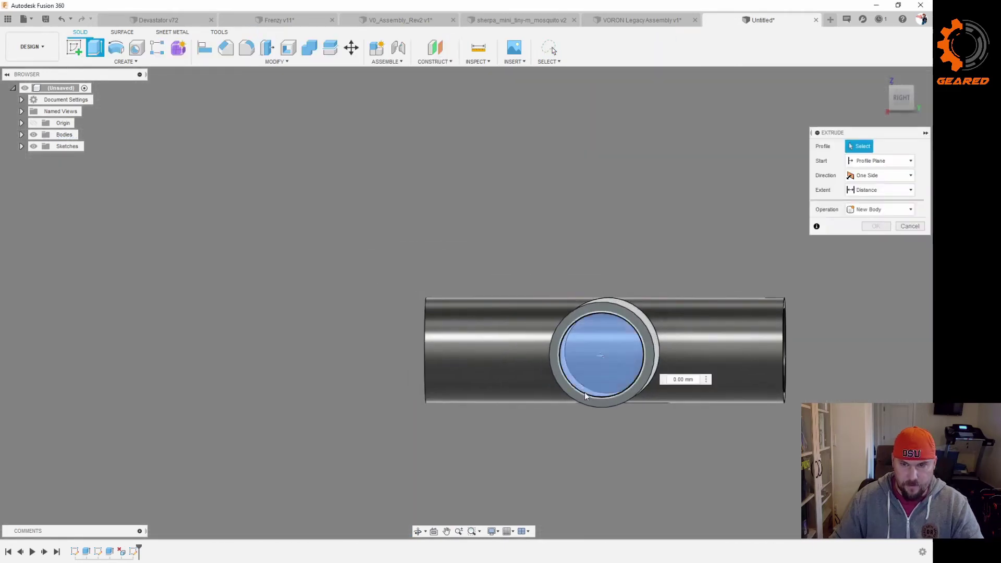
shift+middle_drag(555, 412, 583, 418)
drag(686, 358, 526, 353)
shift+middle_drag(543, 417, 568, 435)
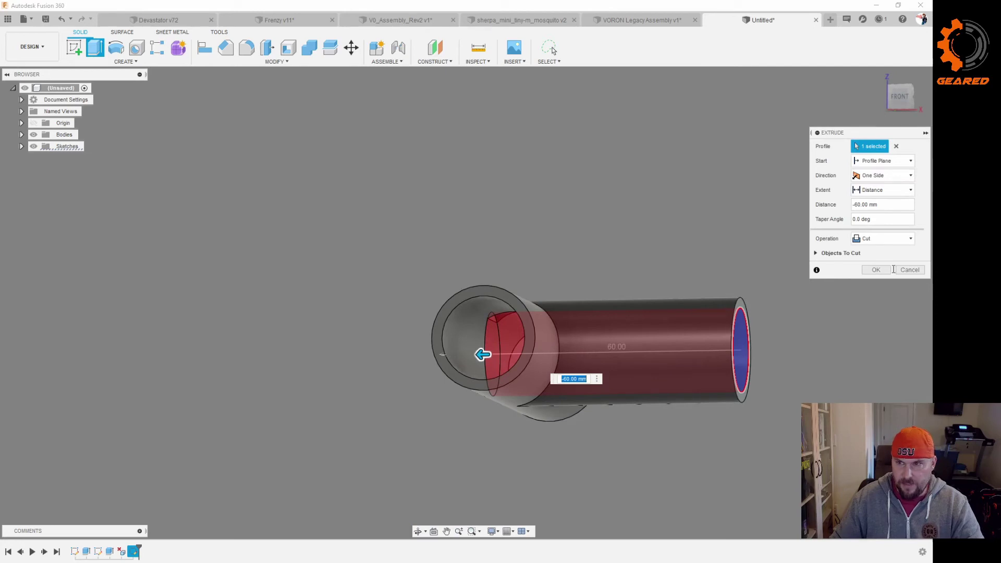
click(875, 270)
shift+middle_drag(527, 386, 771, 374)
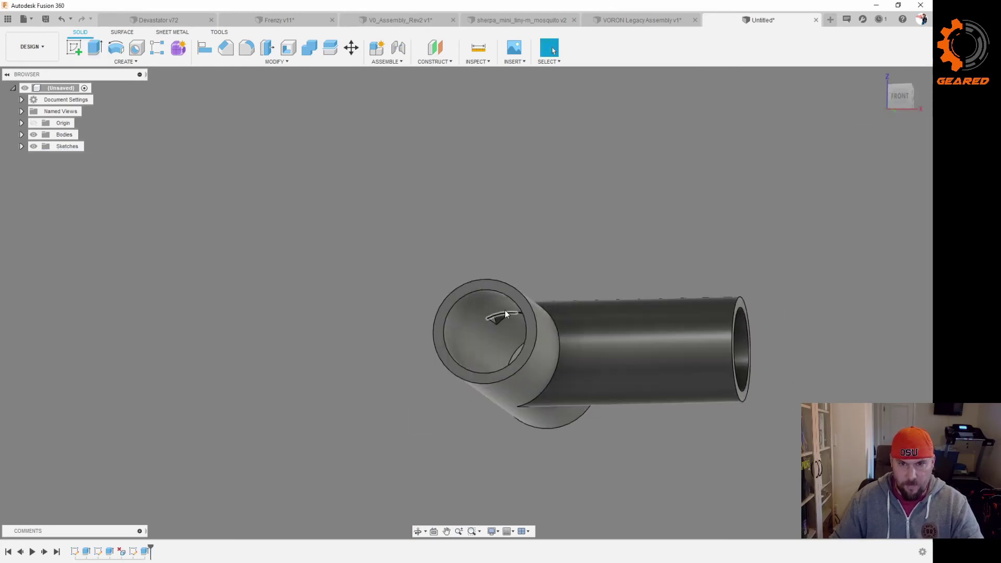
- Delete the faces of the leftover wedge-shaped fragment on the wall inside the main tube's bore
scroll(516, 351, up, 5)
shift+middle_drag(516, 351, 492, 300)
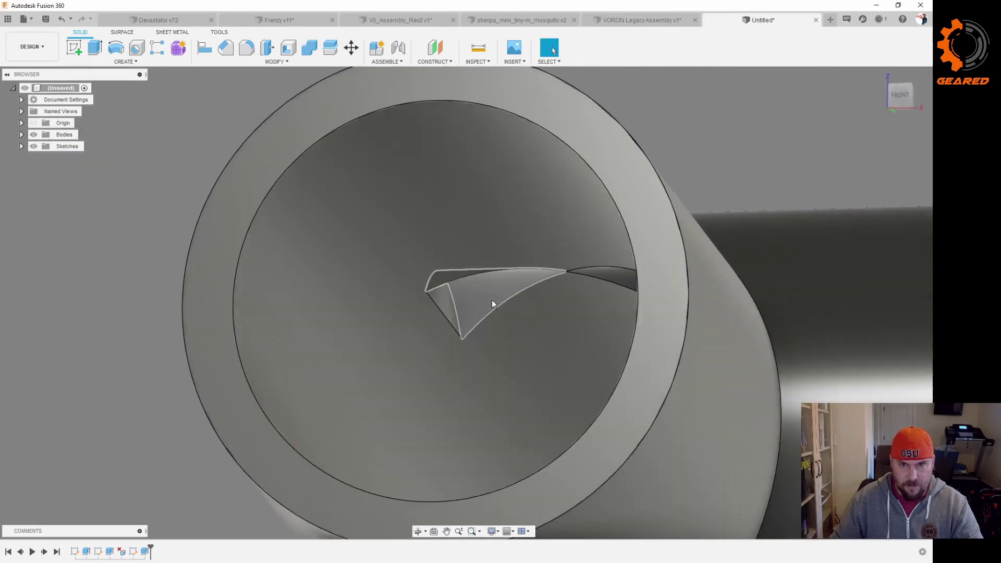
click(458, 310)
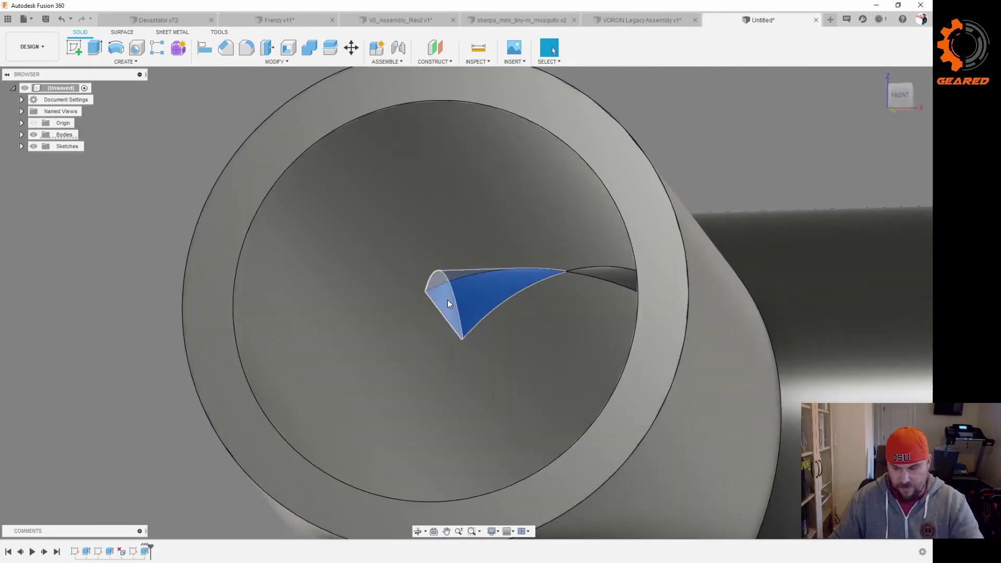
key(Delete)
- Delete the faces of the second wedge-shaped leftover inside the bore, as seen through the main tube's open end
scroll(480, 310, down, 3)
shift+middle_drag(481, 311, 622, 412)
scroll(582, 316, down, 3)
scroll(554, 428, up, 6)
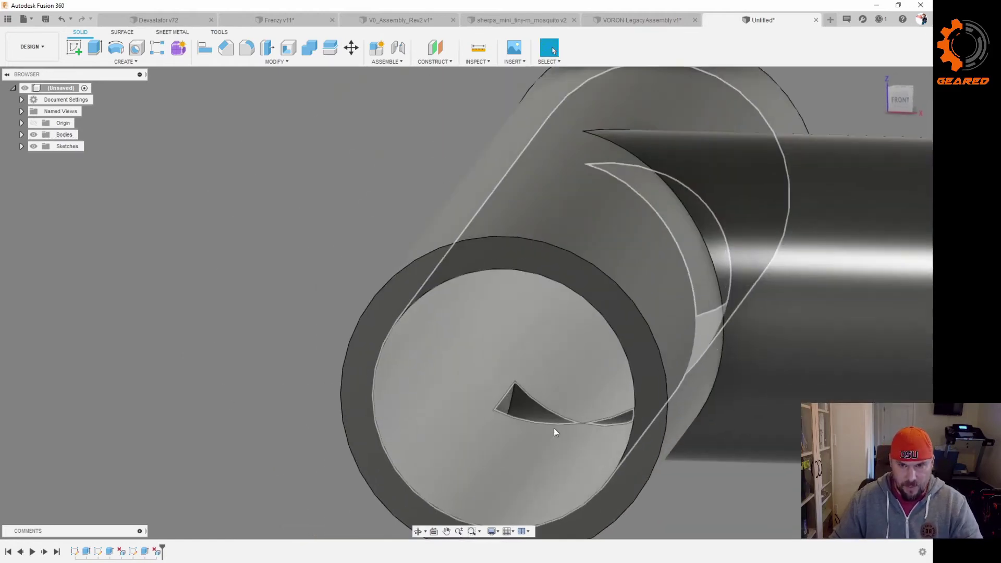
click(516, 400)
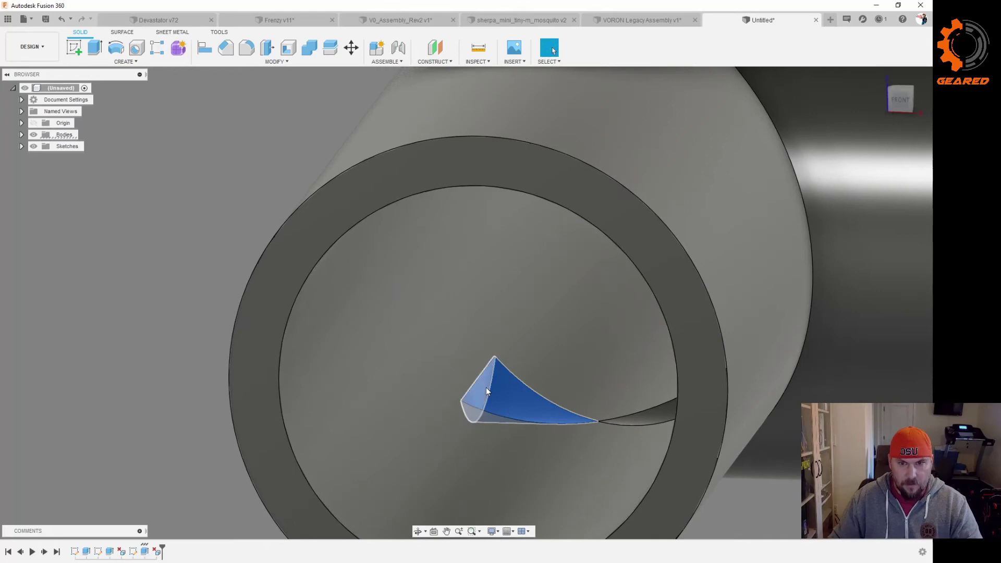
key(Delete)
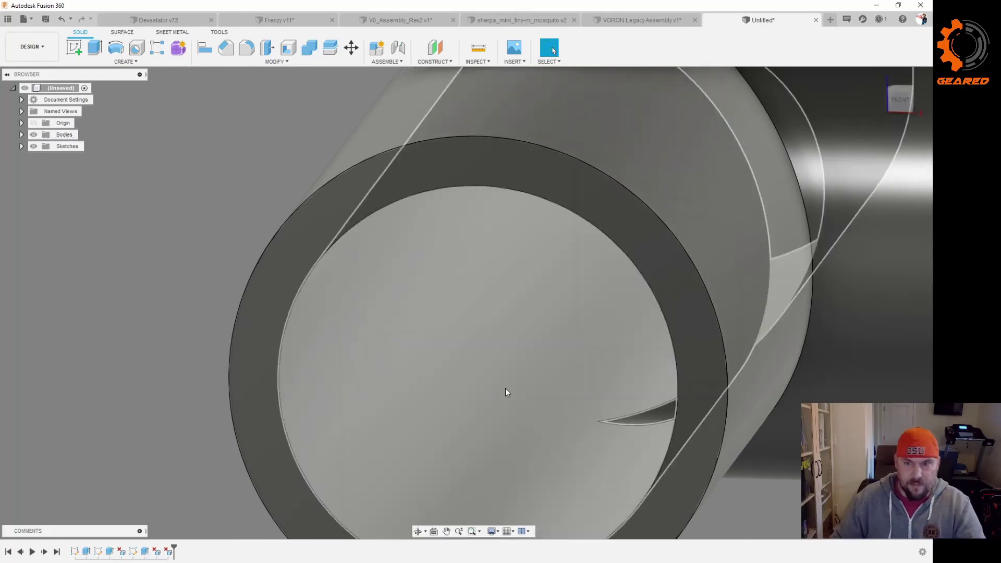
scroll(521, 396, down, 3)
shift+middle_drag(530, 398, 496, 440)
scroll(471, 381, down, 2)
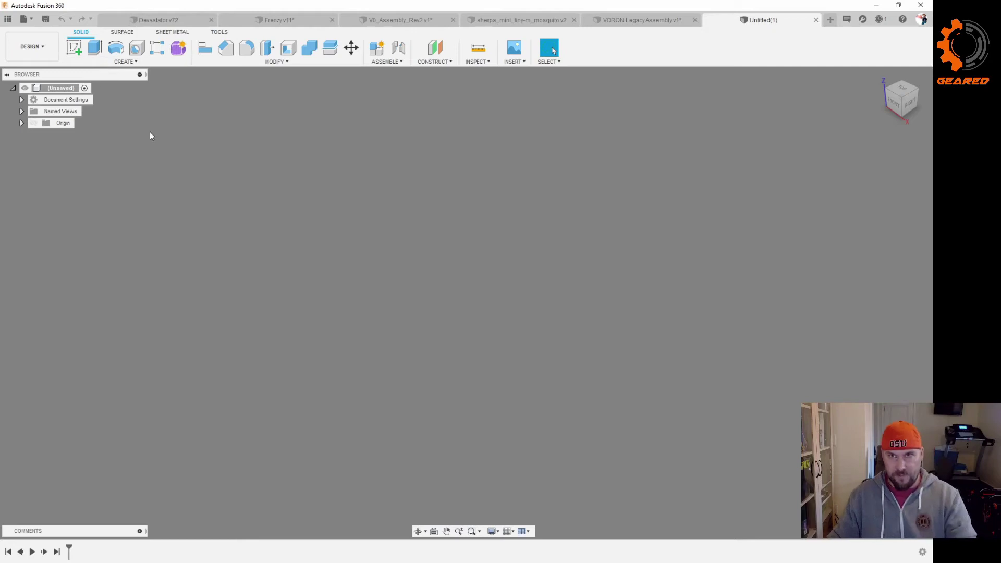
- In the new empty design, sketch a 50 x 50 mm rectangle from the origin on the horizontal plane
click(76, 48)
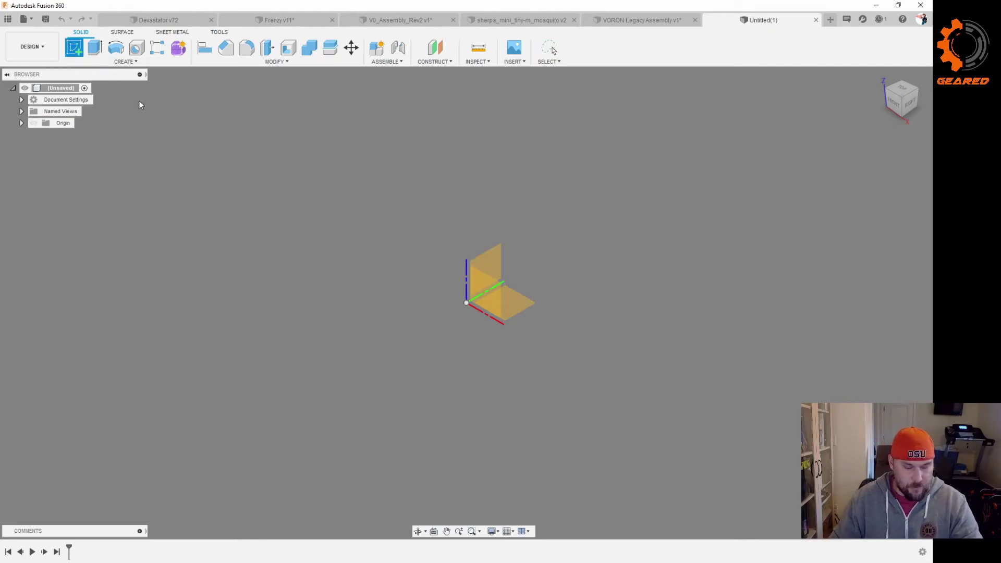
click(515, 304)
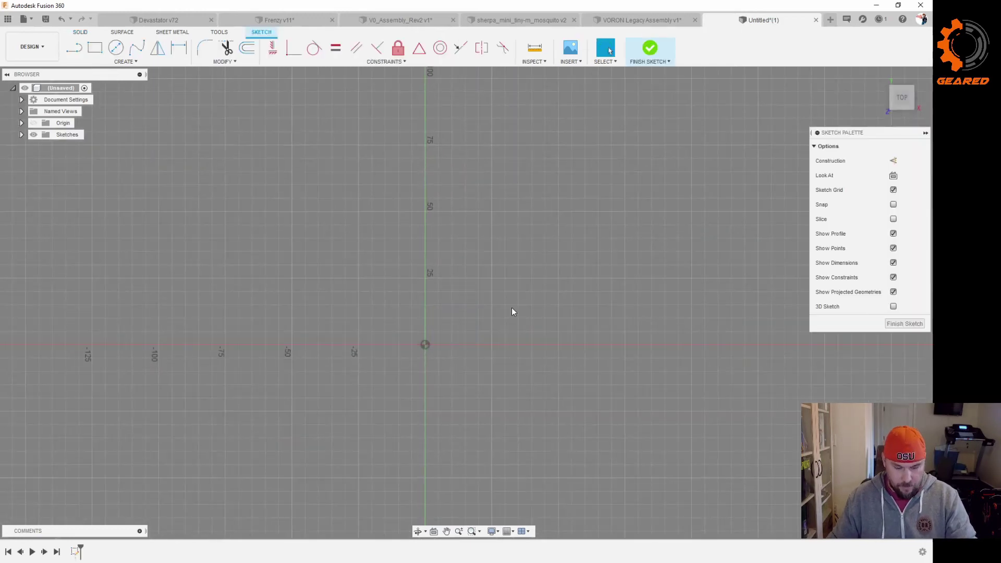
key(r)
click(425, 345)
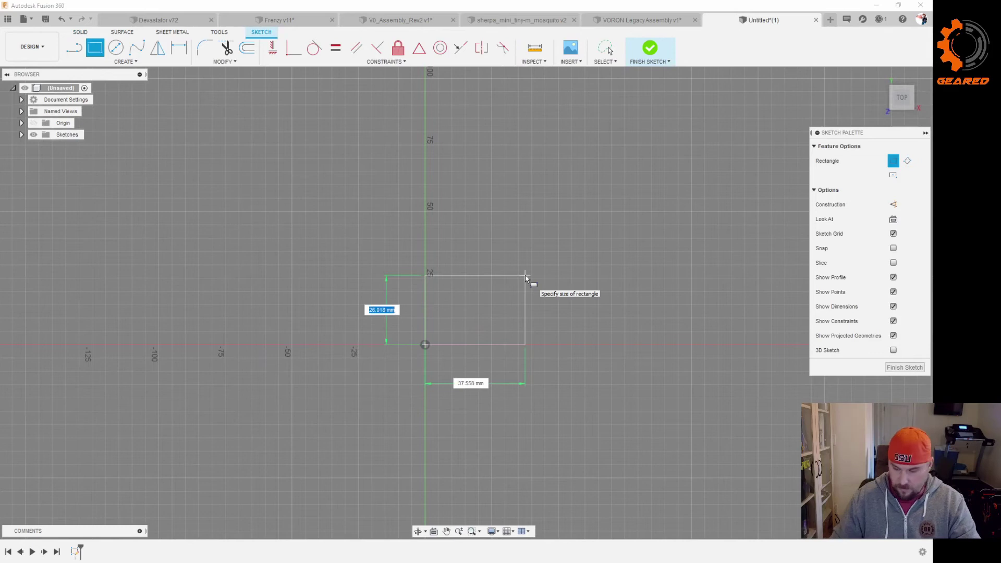
key(Tab)
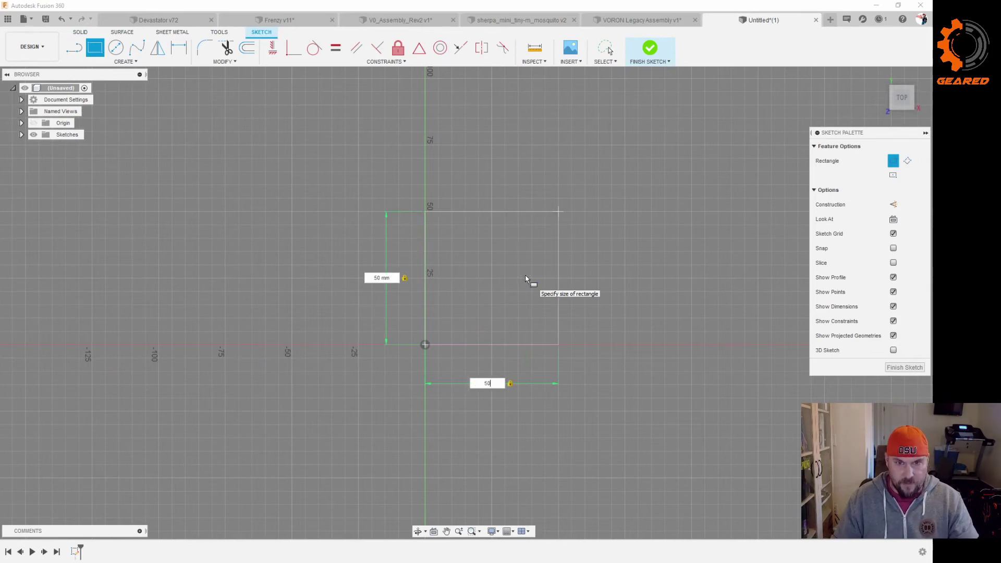
key(Return)
- Extrude the square profile 50 mm as a new body to form a cube
click(531, 274)
text(e)
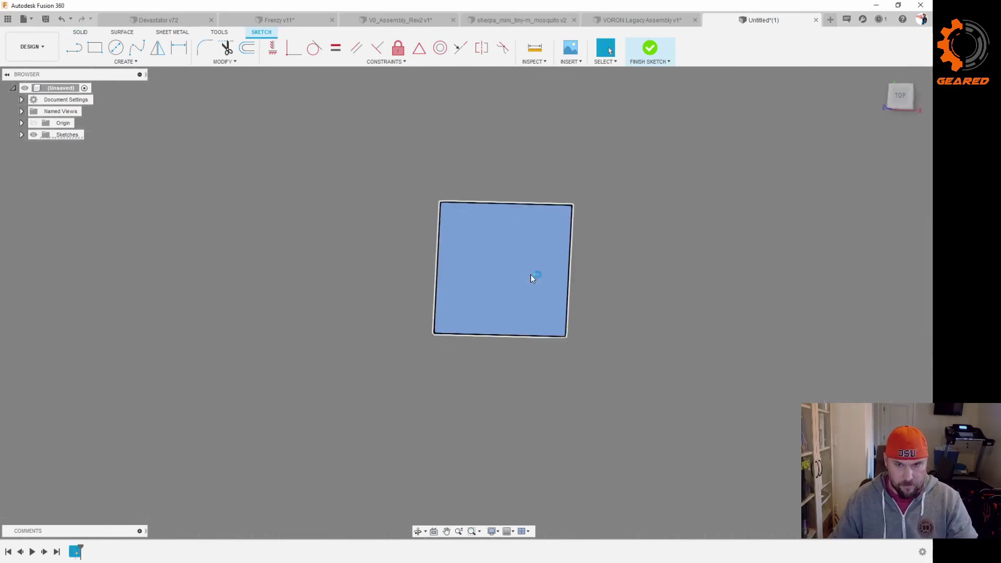
text(50)
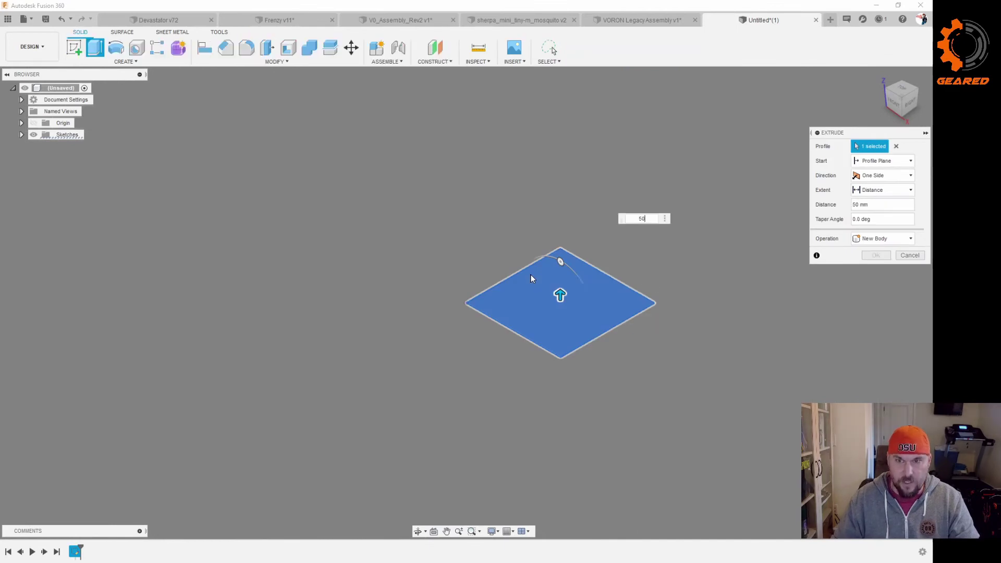
key(Return)
shift+middle_drag(663, 349, 696, 327)
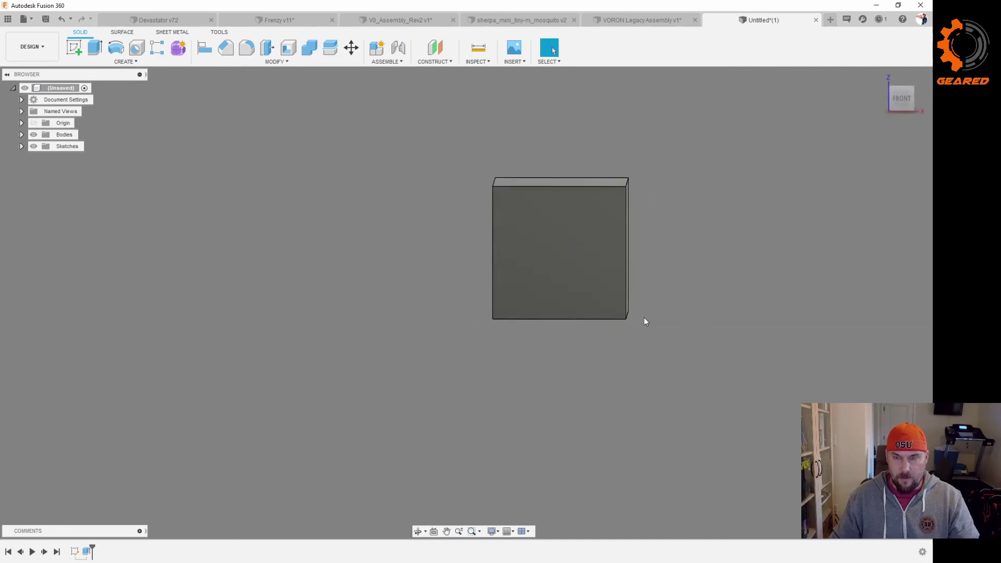
- Create a sketch on the cube's front face and draw an irregular four-line outline closing against the face's right edge
scroll(646, 320, down, 2)
right_click(594, 266)
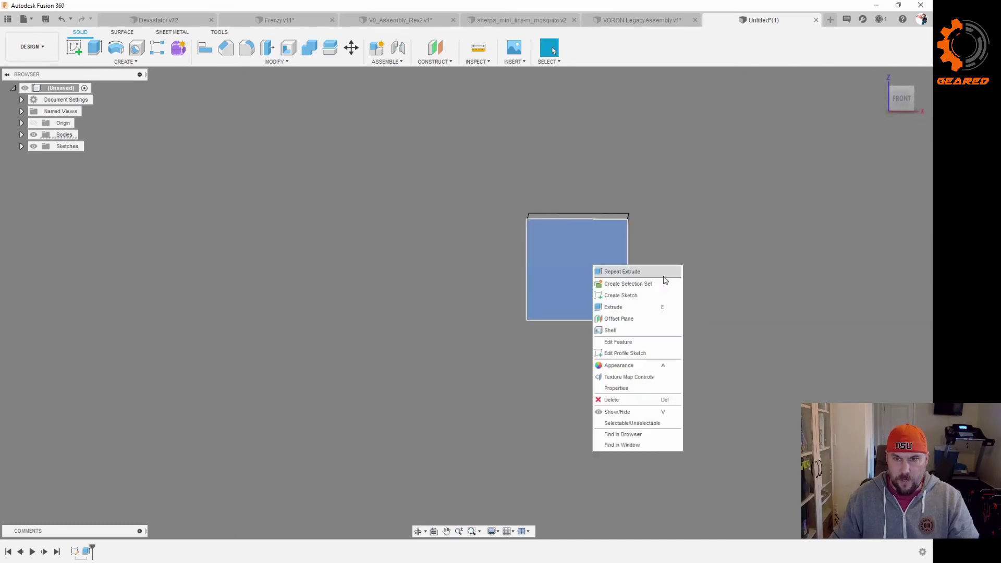
click(637, 295)
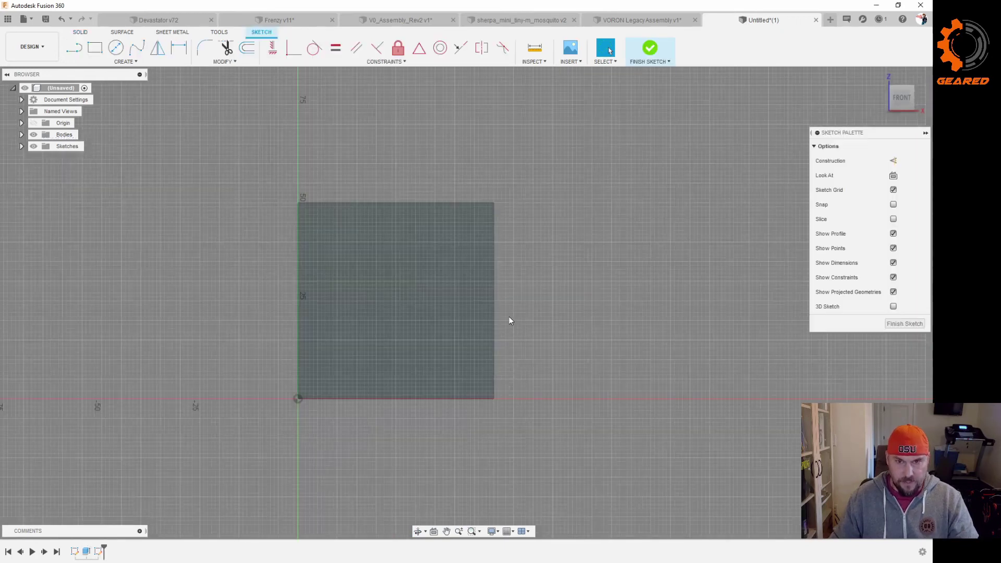
key(l)
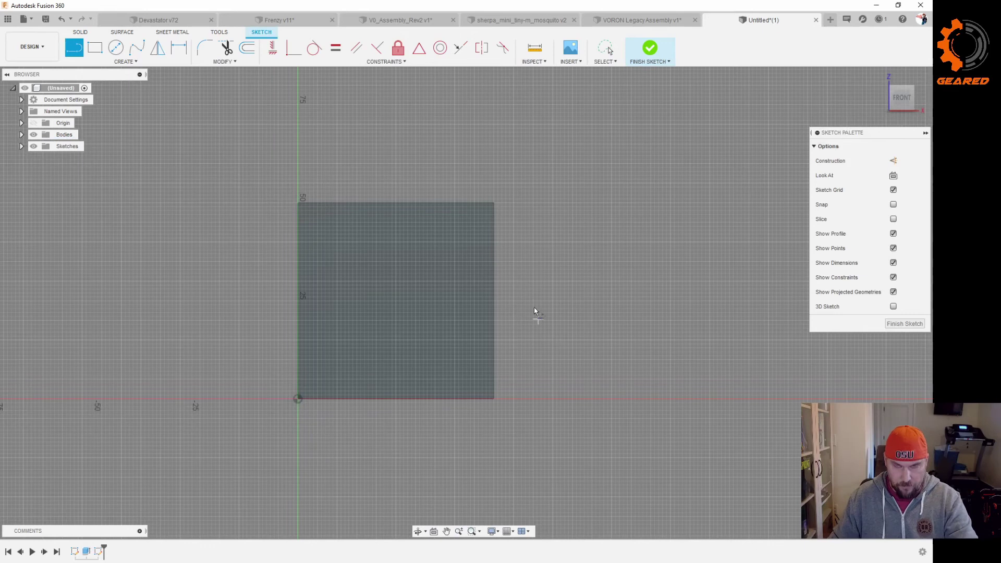
click(494, 302)
click(543, 251)
click(675, 258)
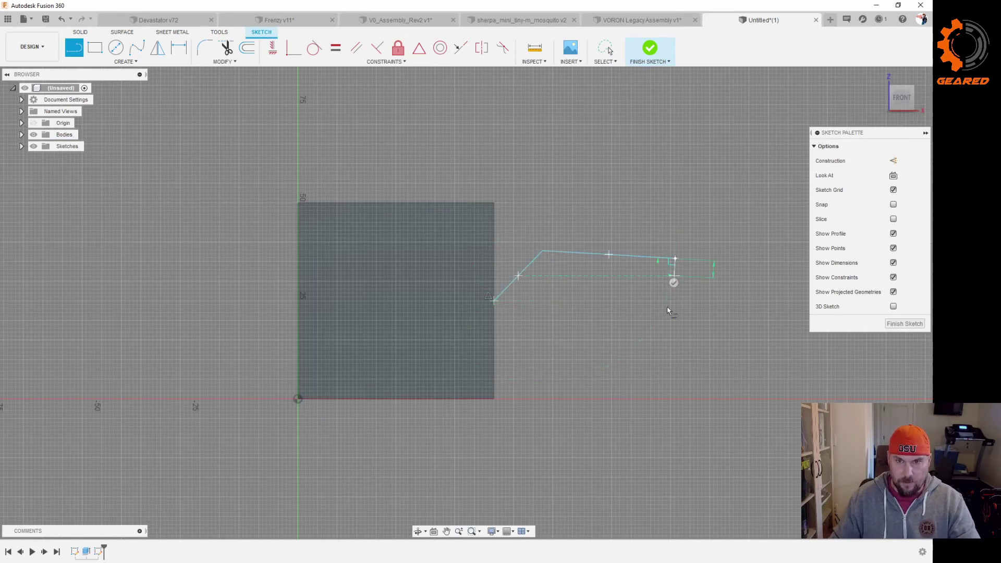
click(494, 384)
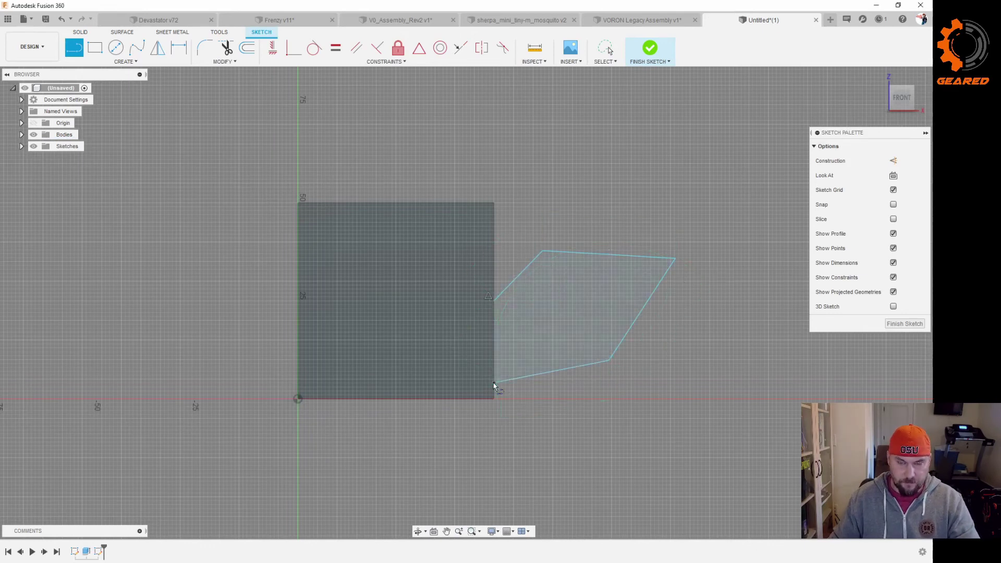
- Extrude the irregular profile -38 mm with the Join operation as a protrusion on the cube's side
key(e)
click(563, 358)
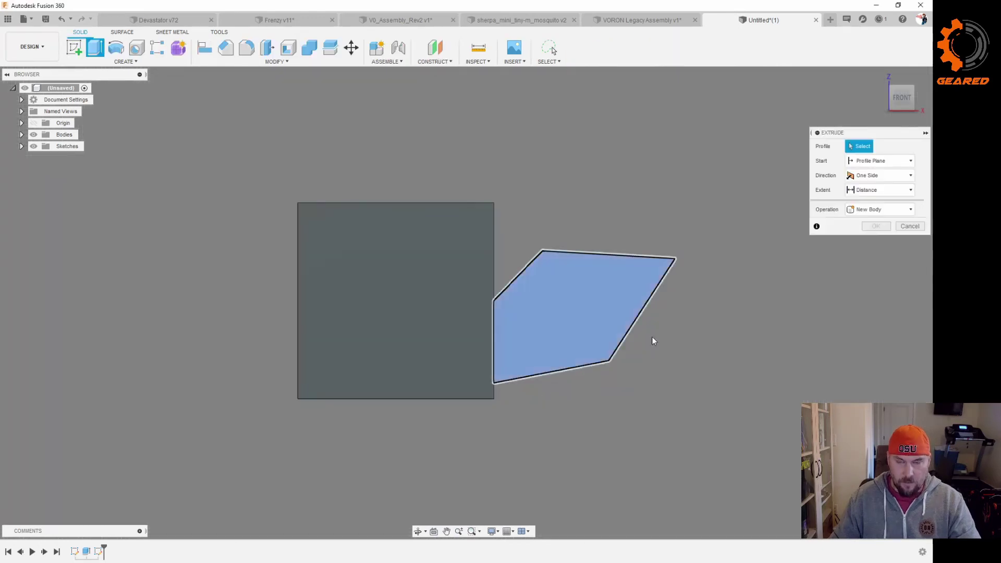
mouse_move(652, 338)
shift+middle_down()
mouse_move(623, 357)
mouse_move(527, 349)
shift+middle_up()
drag(351, 342, 493, 357)
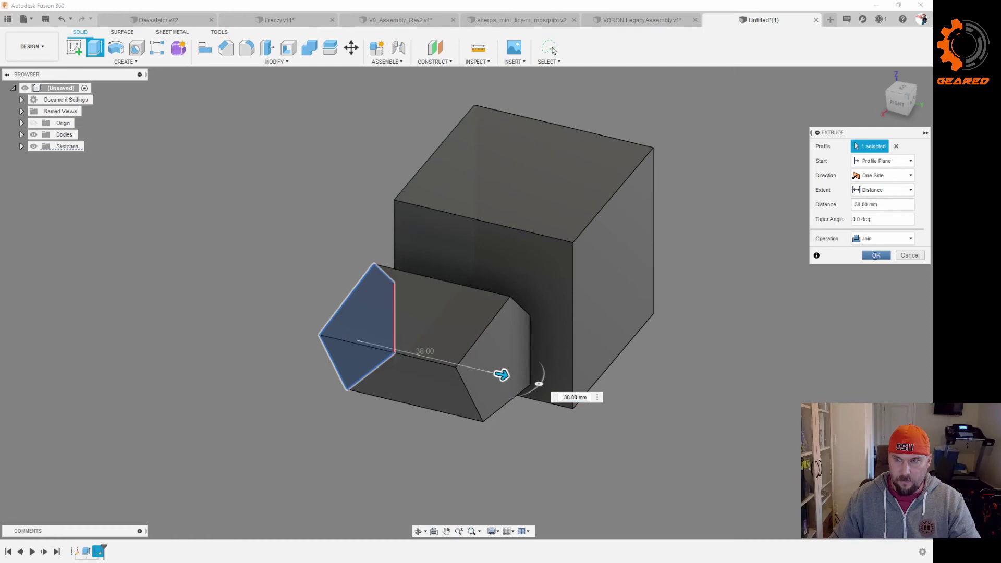
click(876, 255)
- Try deleting the sloped upper face where the protrusion meets the cube, and undo the deletion
shift+middle_drag(691, 349, 775, 326)
drag(831, 319, 881, 333)
key(Escape)
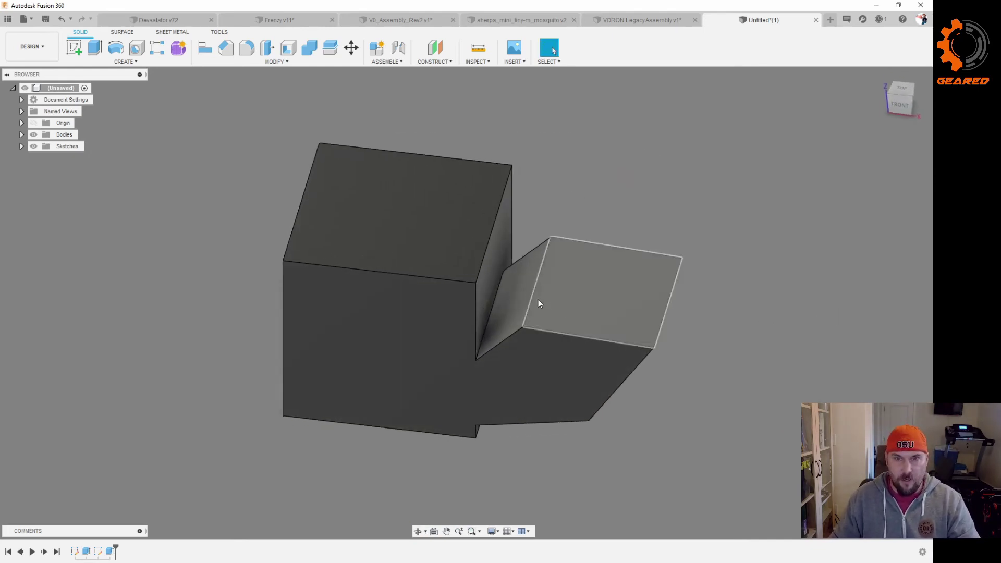
click(528, 294)
key(Delete)
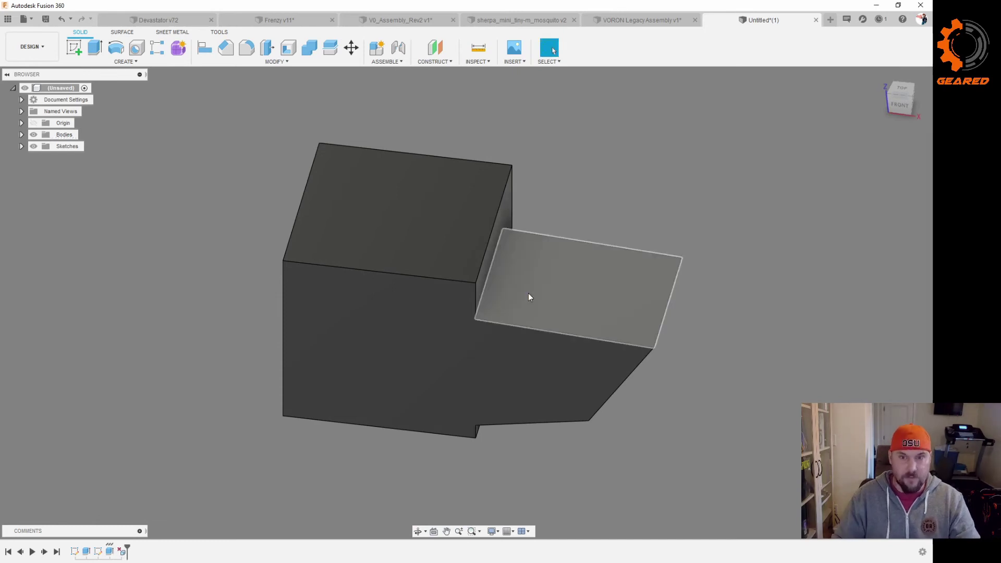
shift+middle_drag(528, 293, 700, 317)
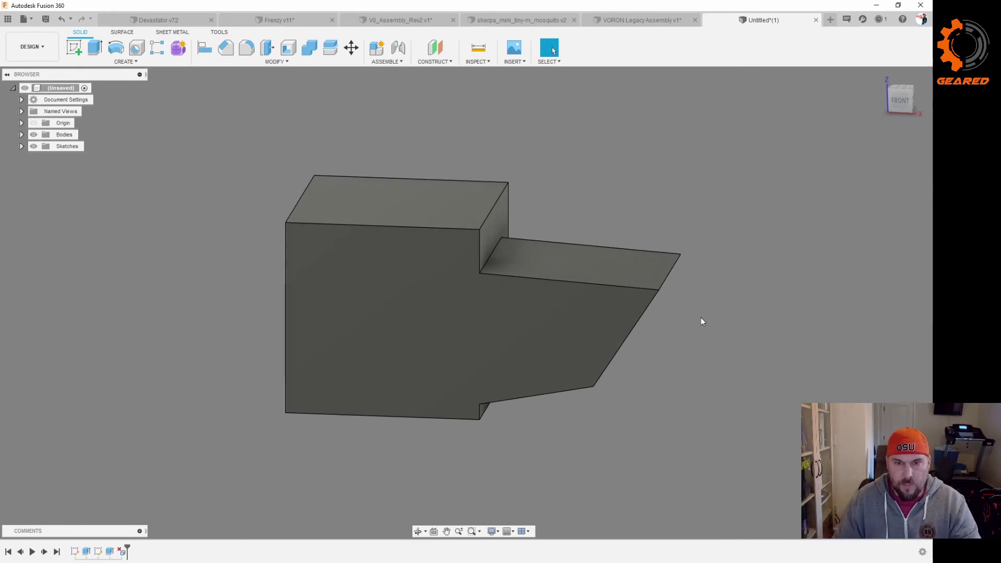
key(ctrl+z)
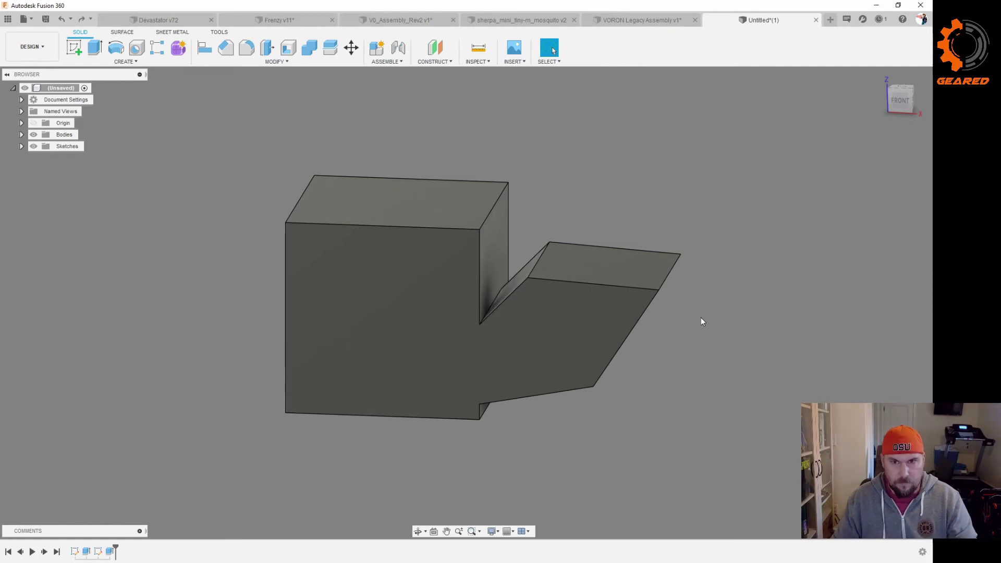
- Try deleting the cube's side face to which the protrusion is attached, and undo the deletion
shift+middle_drag(702, 317, 683, 291)
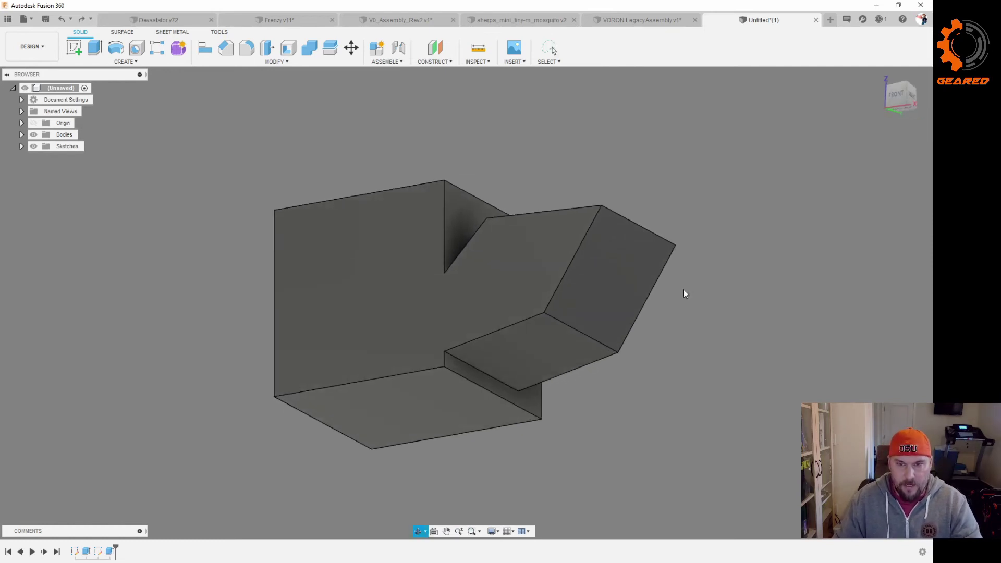
click(495, 385)
key(Delete)
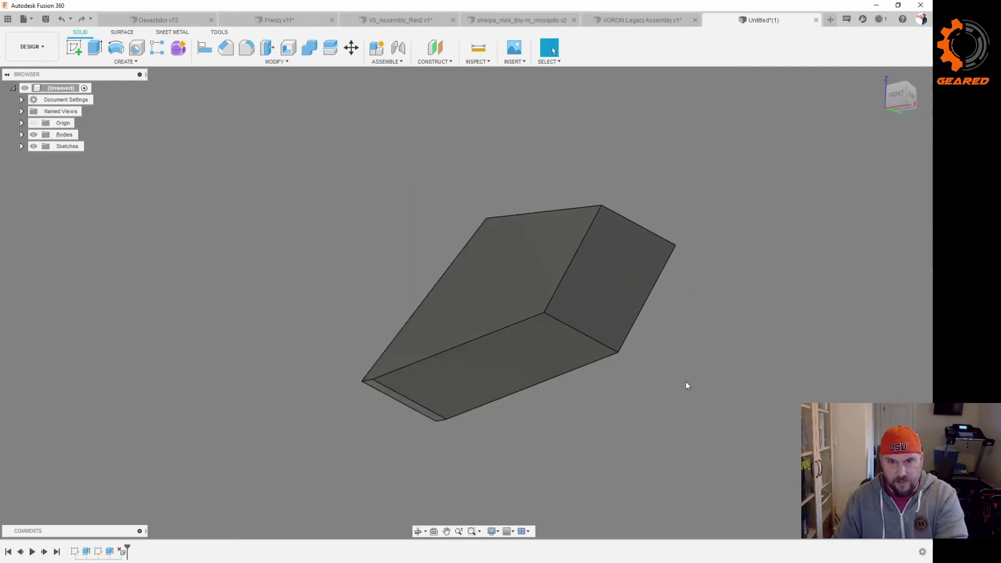
shift+middle_drag(676, 370, 698, 393)
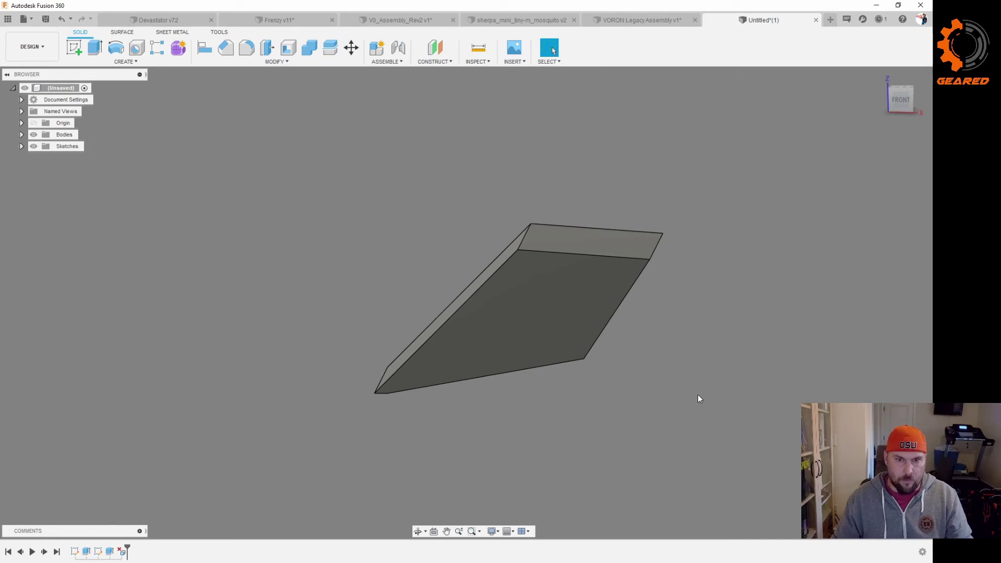
key(ctrl+z)
- Try deleting a single face on the rear side of the joined body, and undo the deletion
shift+middle_drag(705, 384, 575, 371)
click(439, 301)
key(Delete)
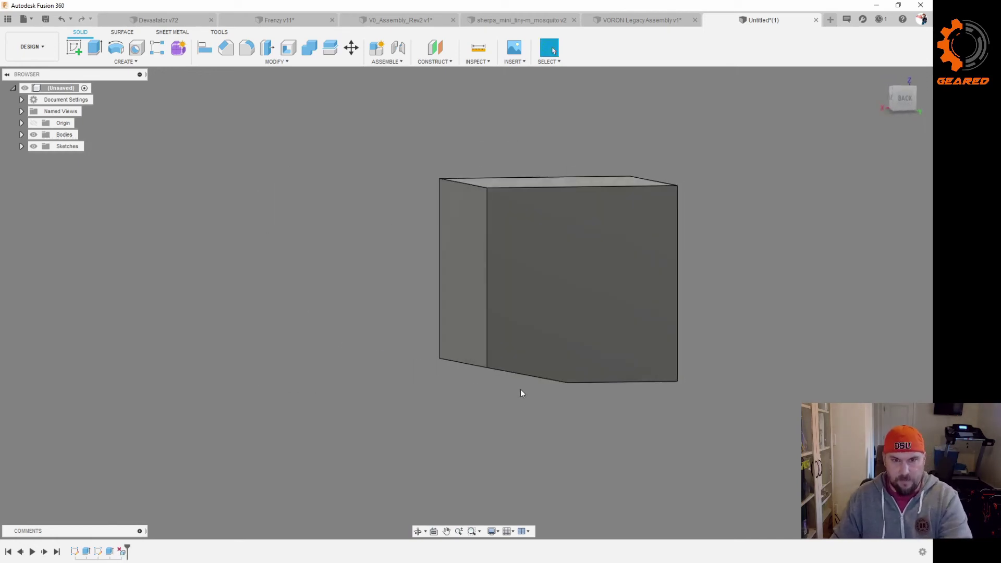
shift+middle_drag(554, 414, 612, 393)
key(ctrl+z)
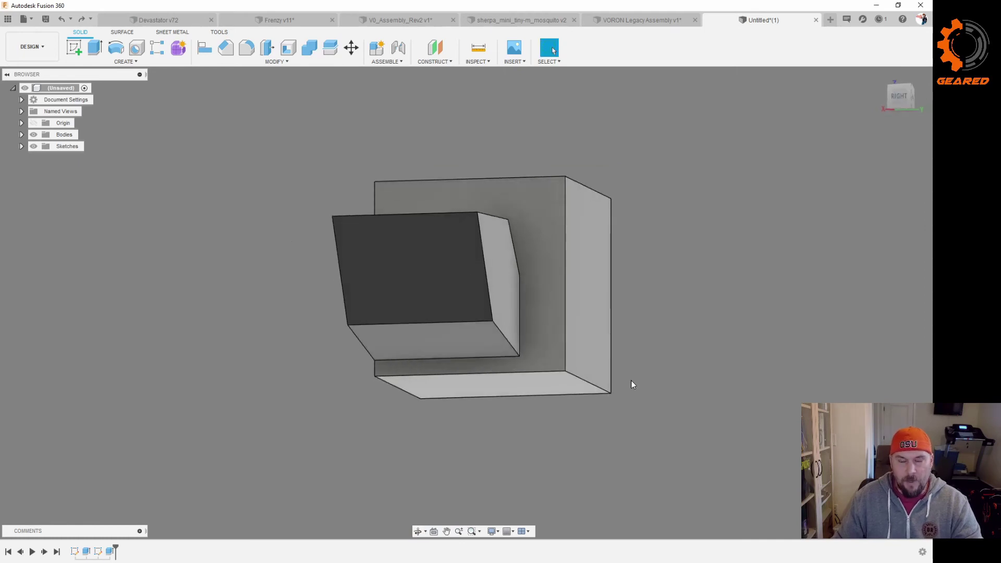
- Delete the protrusion's faces together, including its end face and slanted outer face, leaving the plain cube
mouse_move(659, 360)
shift+middle_down()
mouse_move(644, 373)
mouse_move(641, 359)
shift+middle_up()
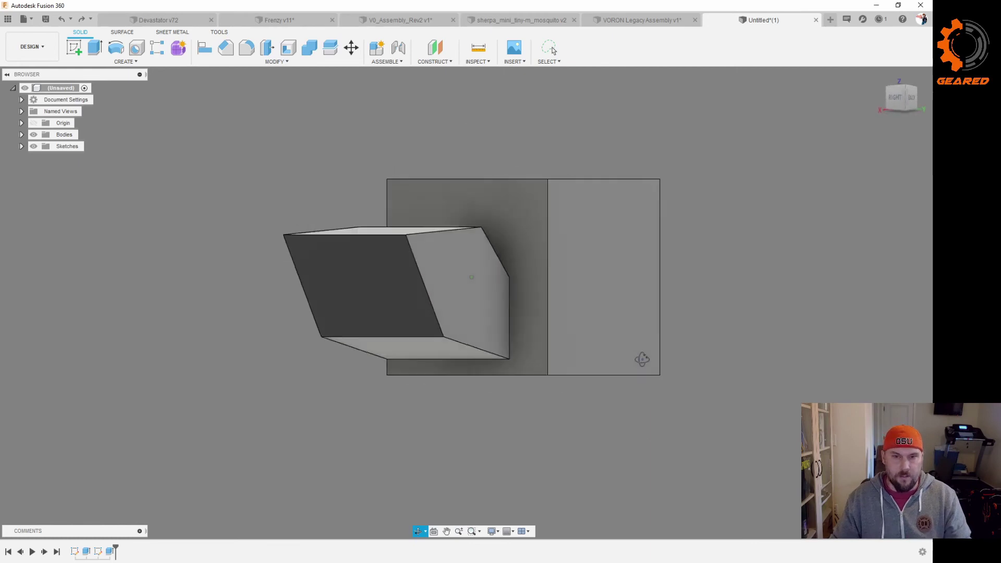
shift+middle_drag(521, 427, 496, 350)
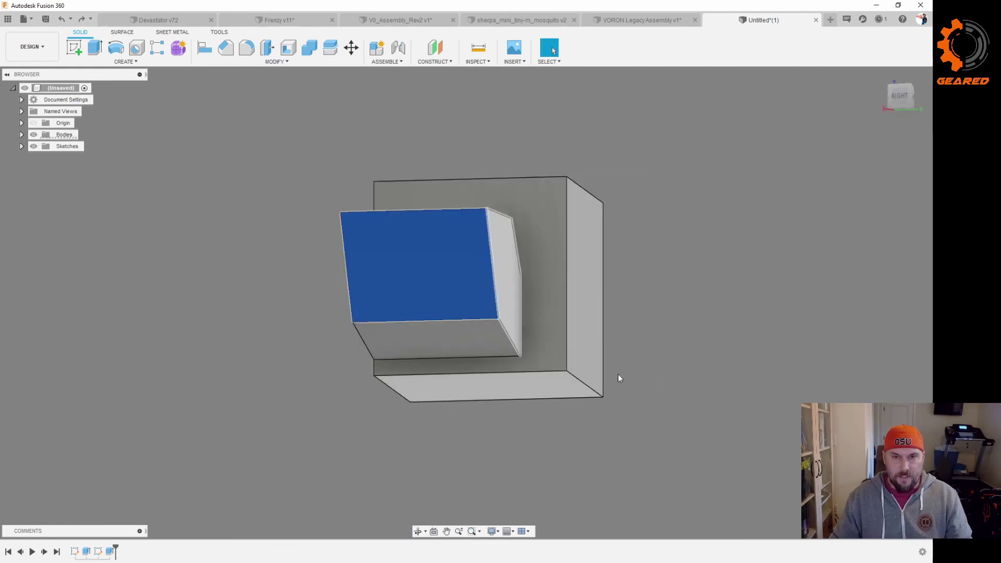
click(634, 380)
shift+middle_drag(674, 380, 676, 391)
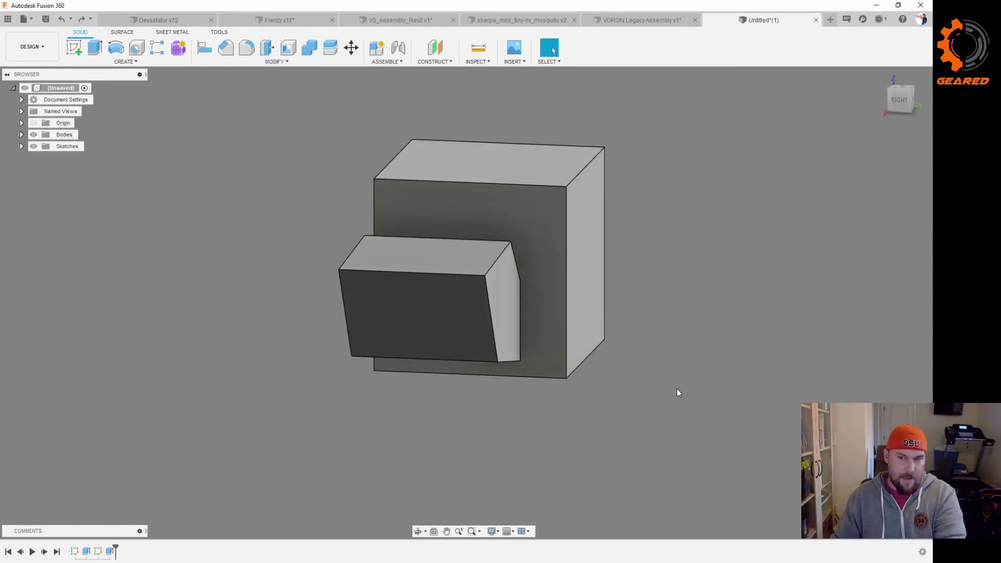
shift+middle_drag(480, 368, 424, 368)
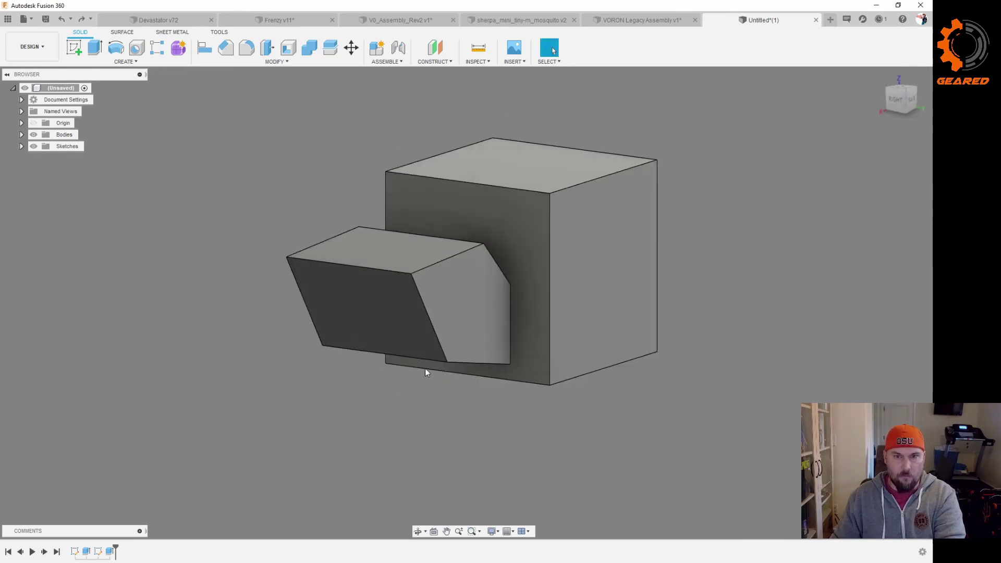
click(477, 322)
ctrl+click(387, 311)
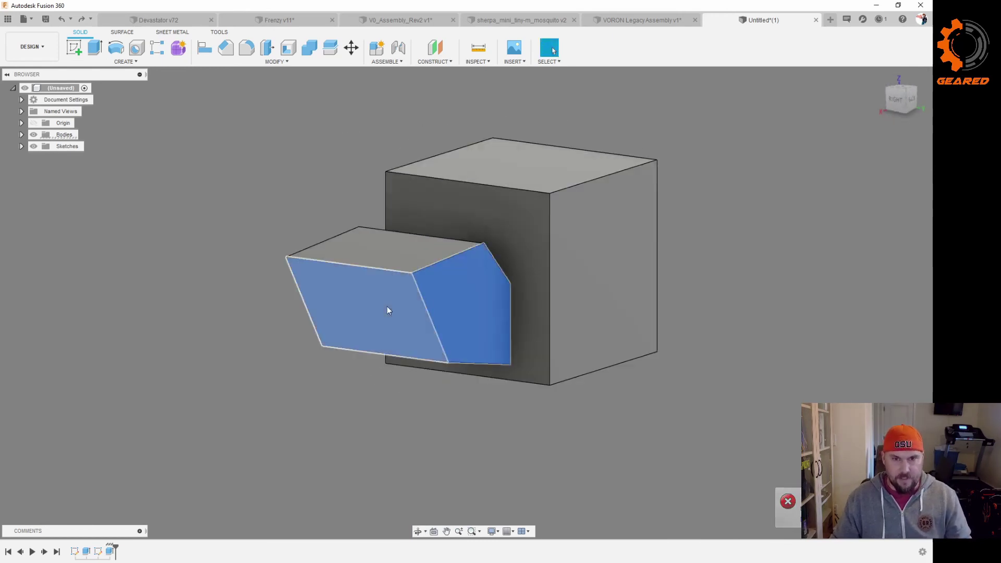
key(Delete)
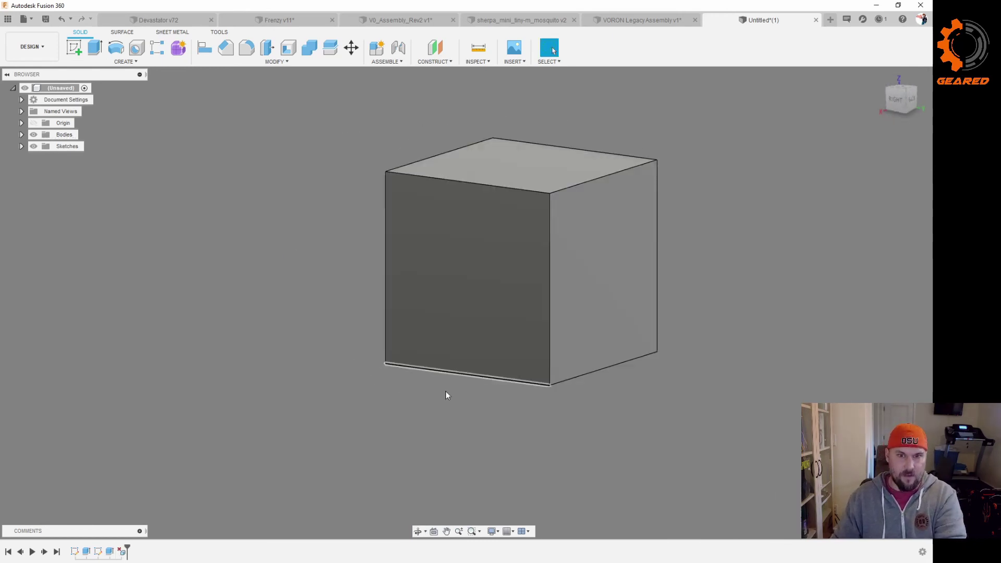
- Undo the deletion of the protrusion's faces on the cube
shift+middle_drag(445, 395, 531, 377)
key(ctrl+z)
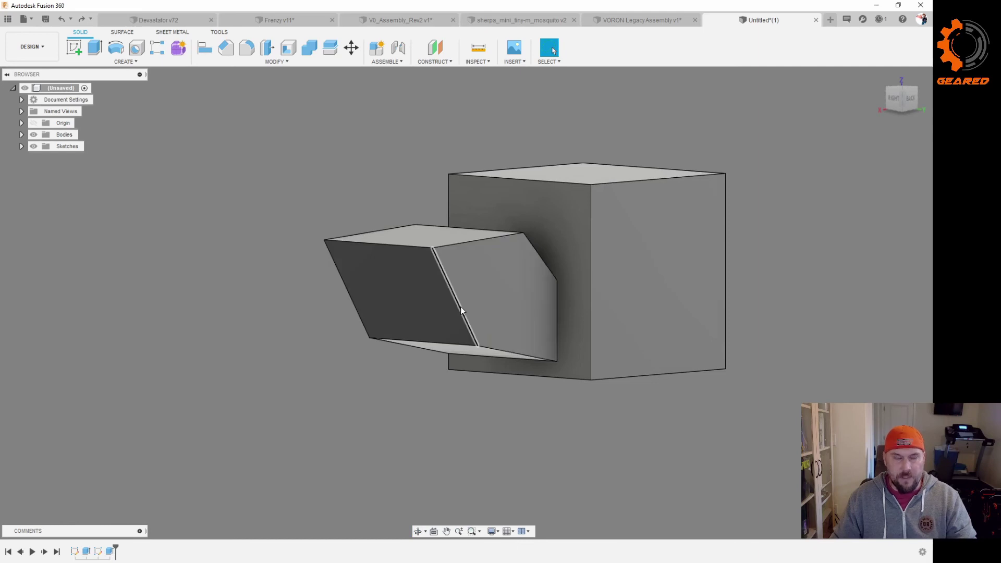
shift+middle_drag(478, 294, 542, 252)
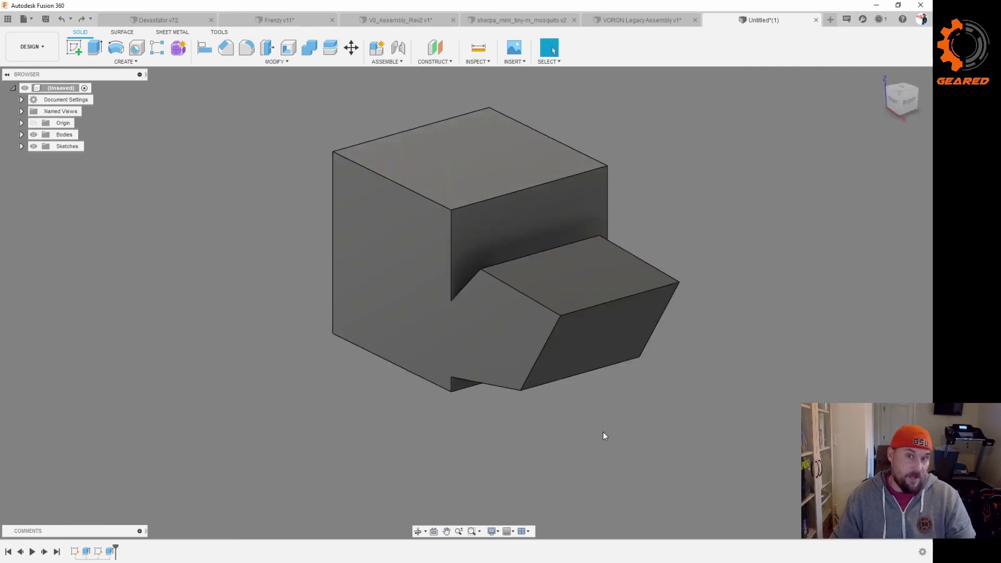
- Extrude the protrusion's sloped upper face 20 mm toward the cube, joining it to the existing body
shift+middle_drag(603, 435, 634, 429)
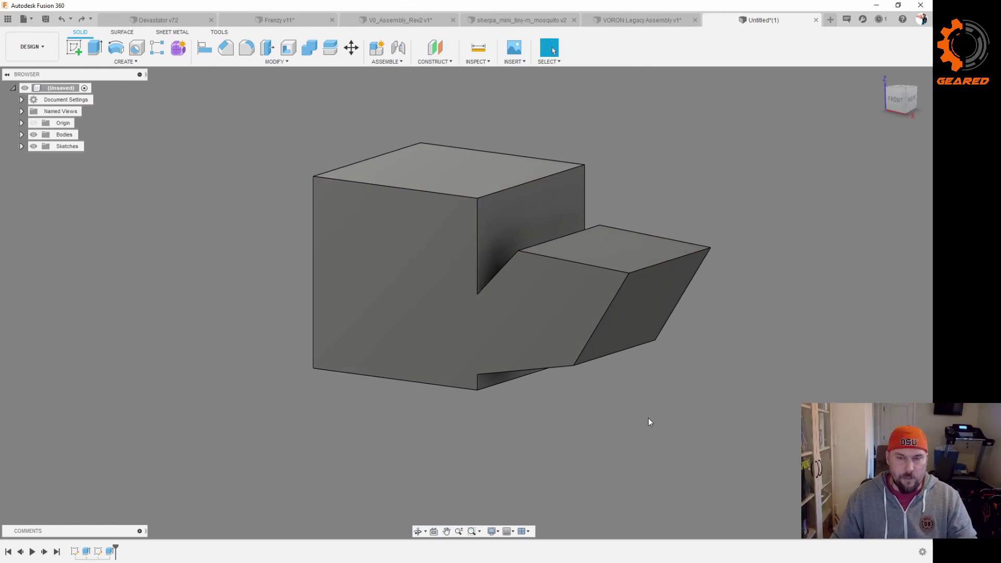
shift+middle_drag(659, 425, 668, 449)
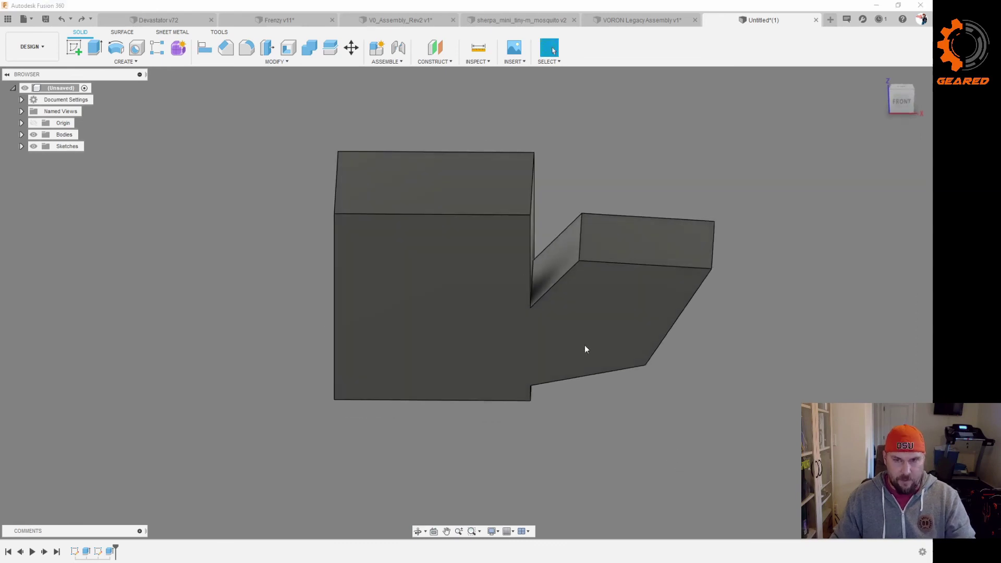
key(e)
click(561, 269)
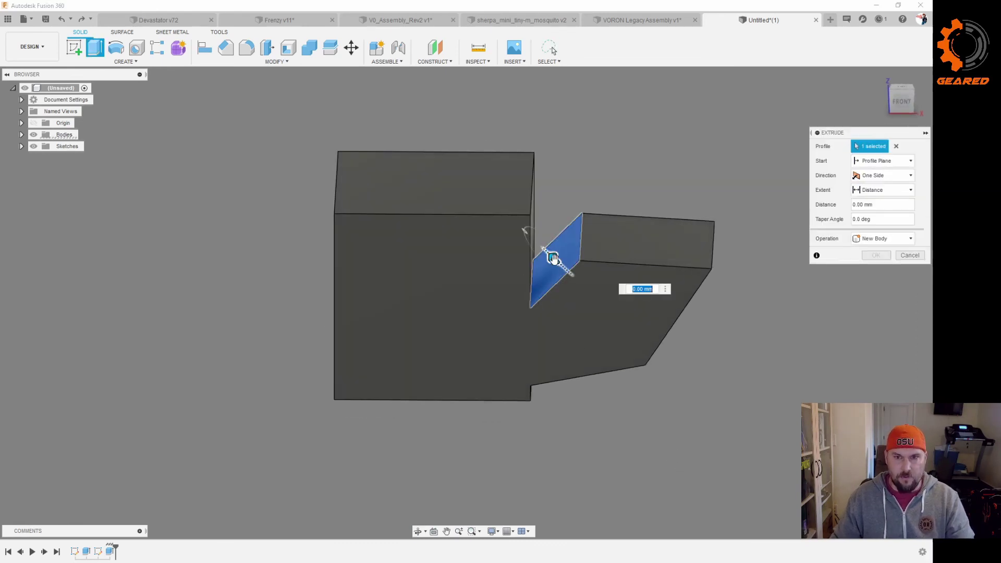
drag(547, 250, 486, 220)
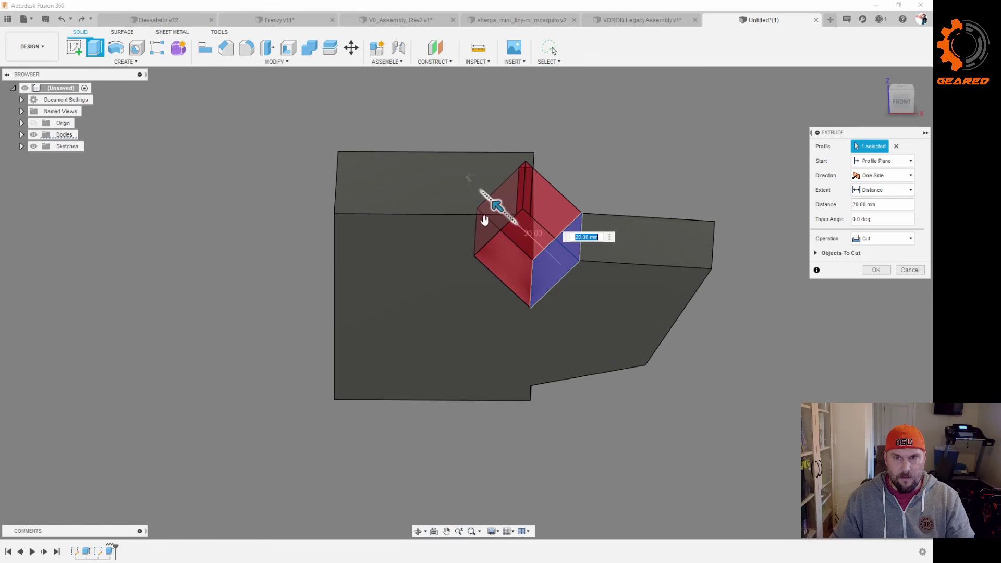
click(885, 237)
click(870, 248)
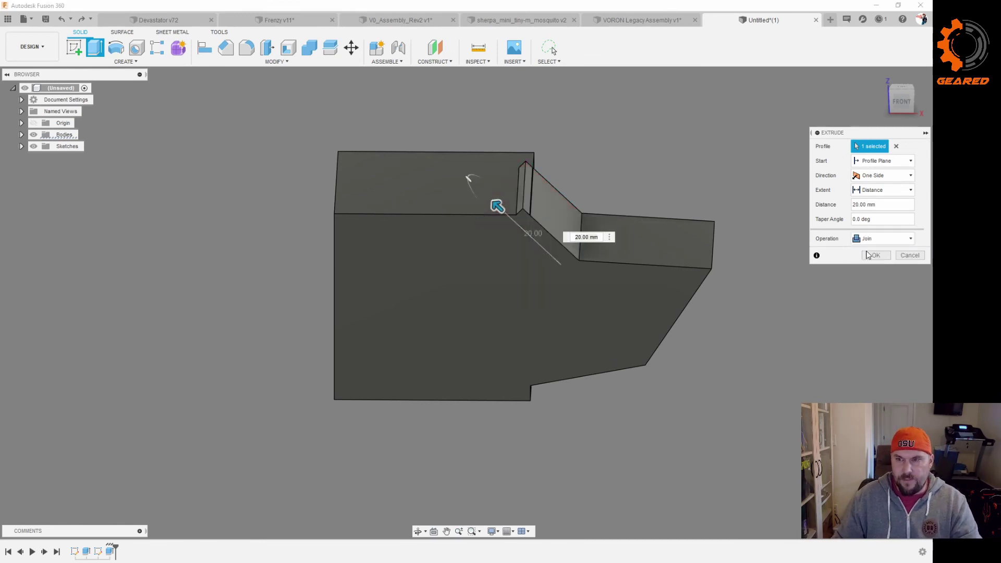
click(876, 256)
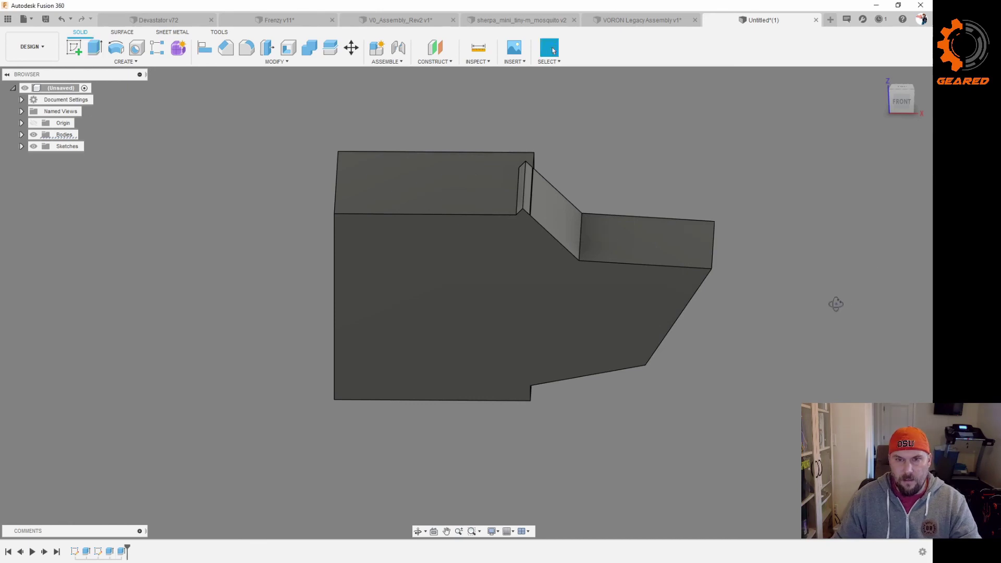
- Delete the faces of the small triangular ridge where the joined extrusion sticks out above the cube's upper face
shift+middle_drag(835, 302, 535, 169)
scroll(527, 180, up, 5)
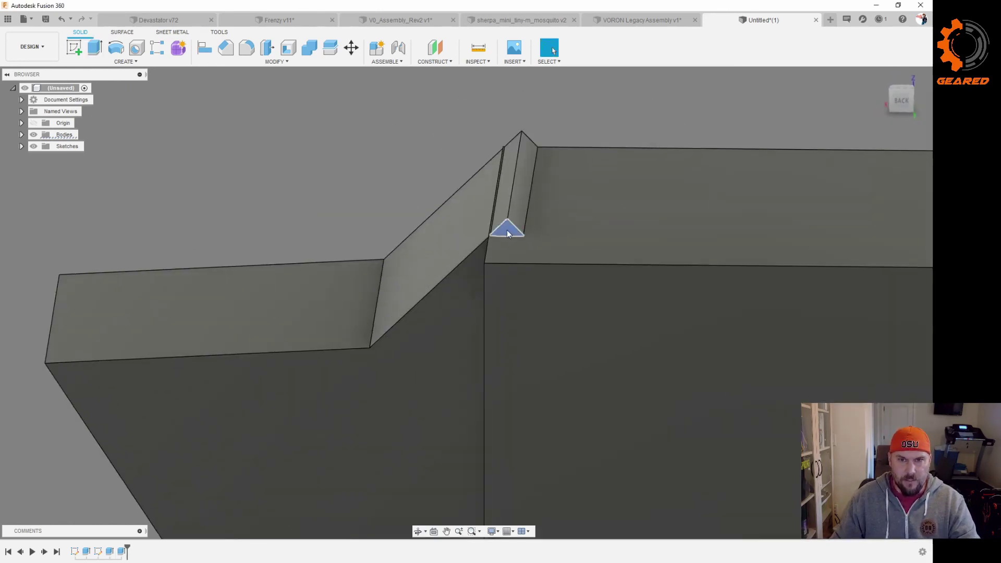
click(507, 230)
click(505, 200)
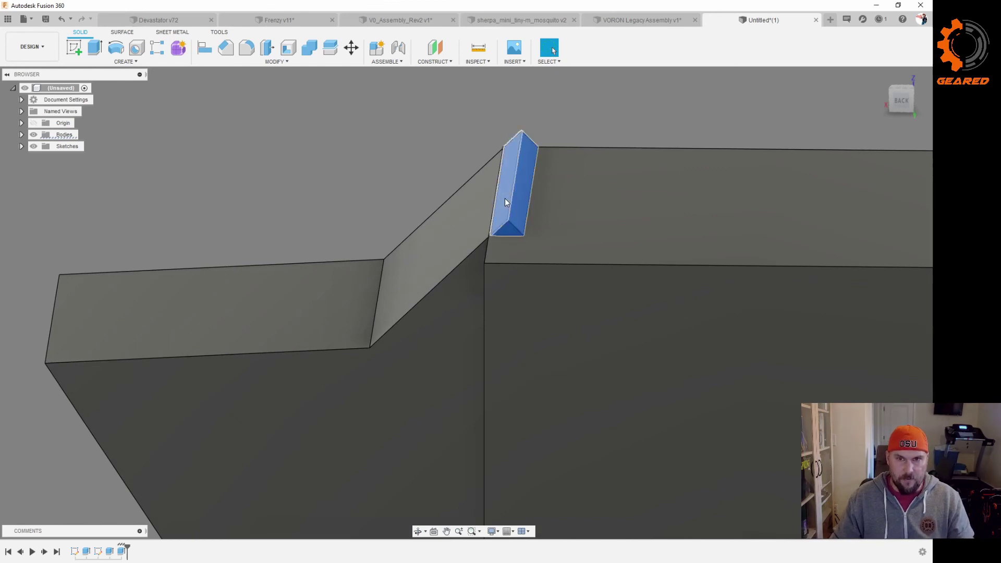
key(Delete)
shift+middle_drag(551, 259, 657, 280)
scroll(656, 277, down, 4)
shift+middle_drag(661, 214, 664, 226)
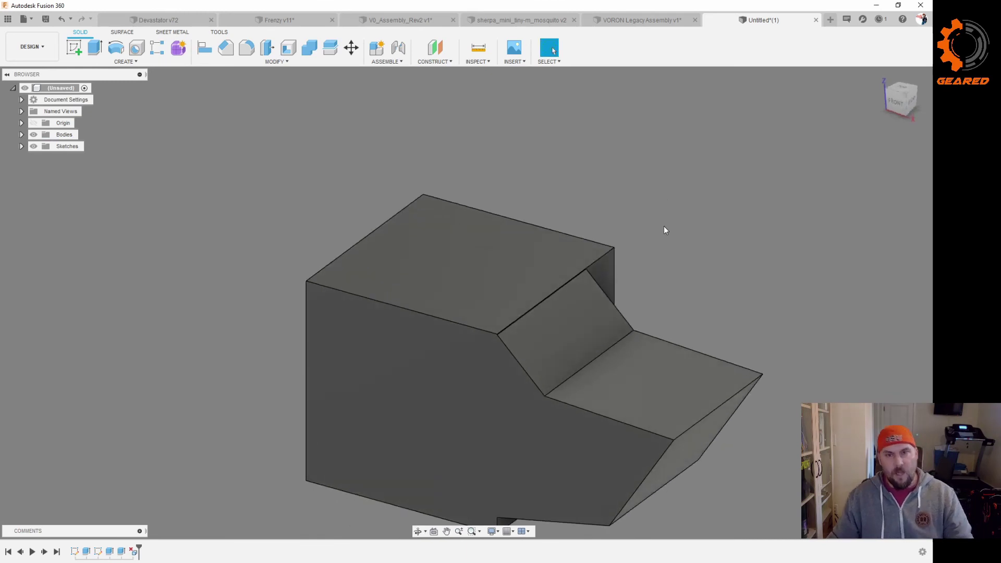